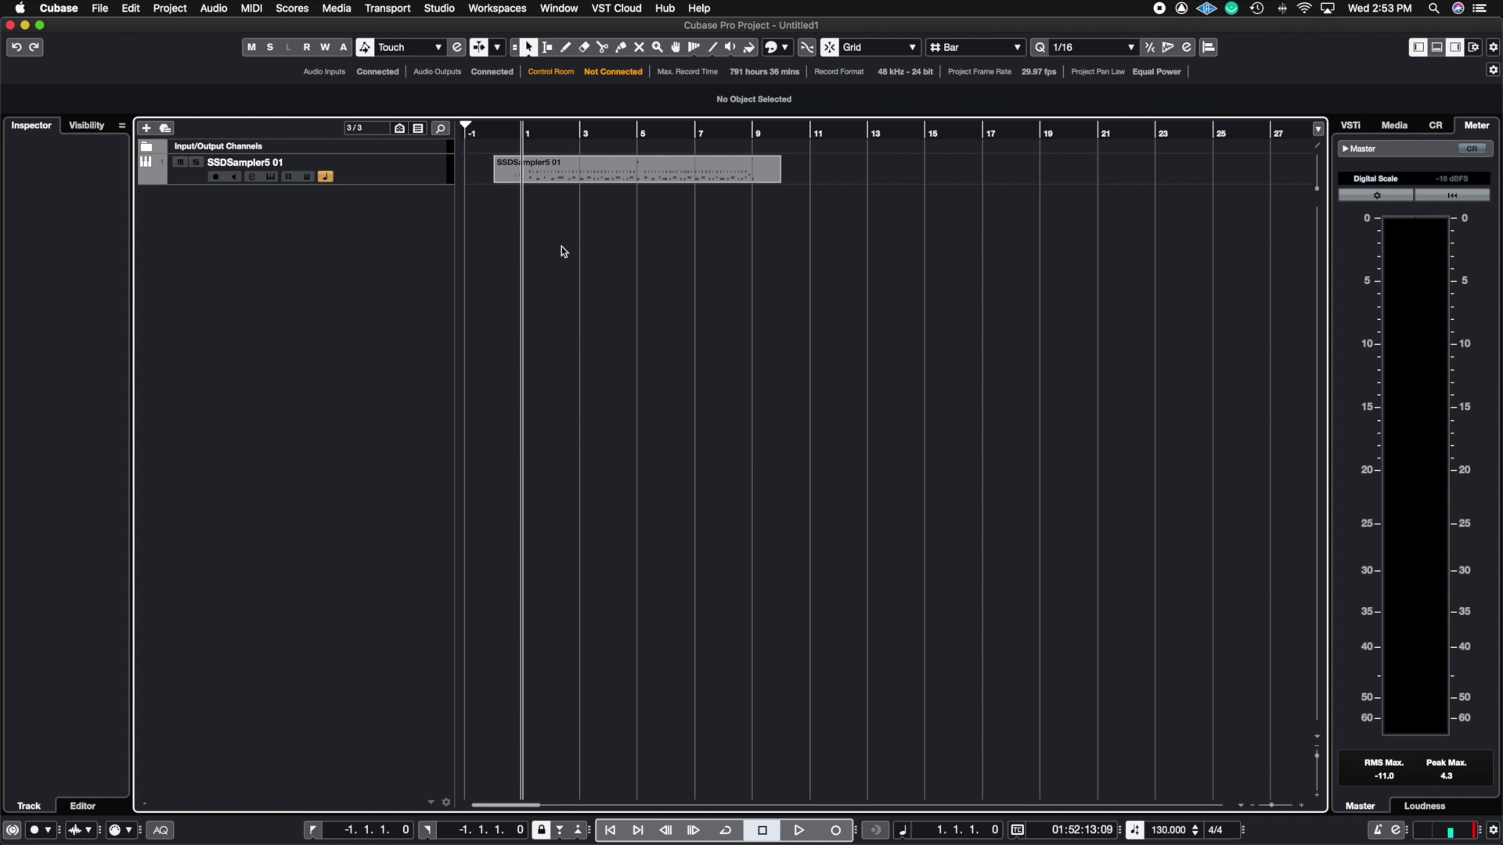
Step: Move the project cursor back to the project start, before bar 1
{"action": "left_click_drag", "start_coordinate": [520, 134], "coordinate": [493, 141]}
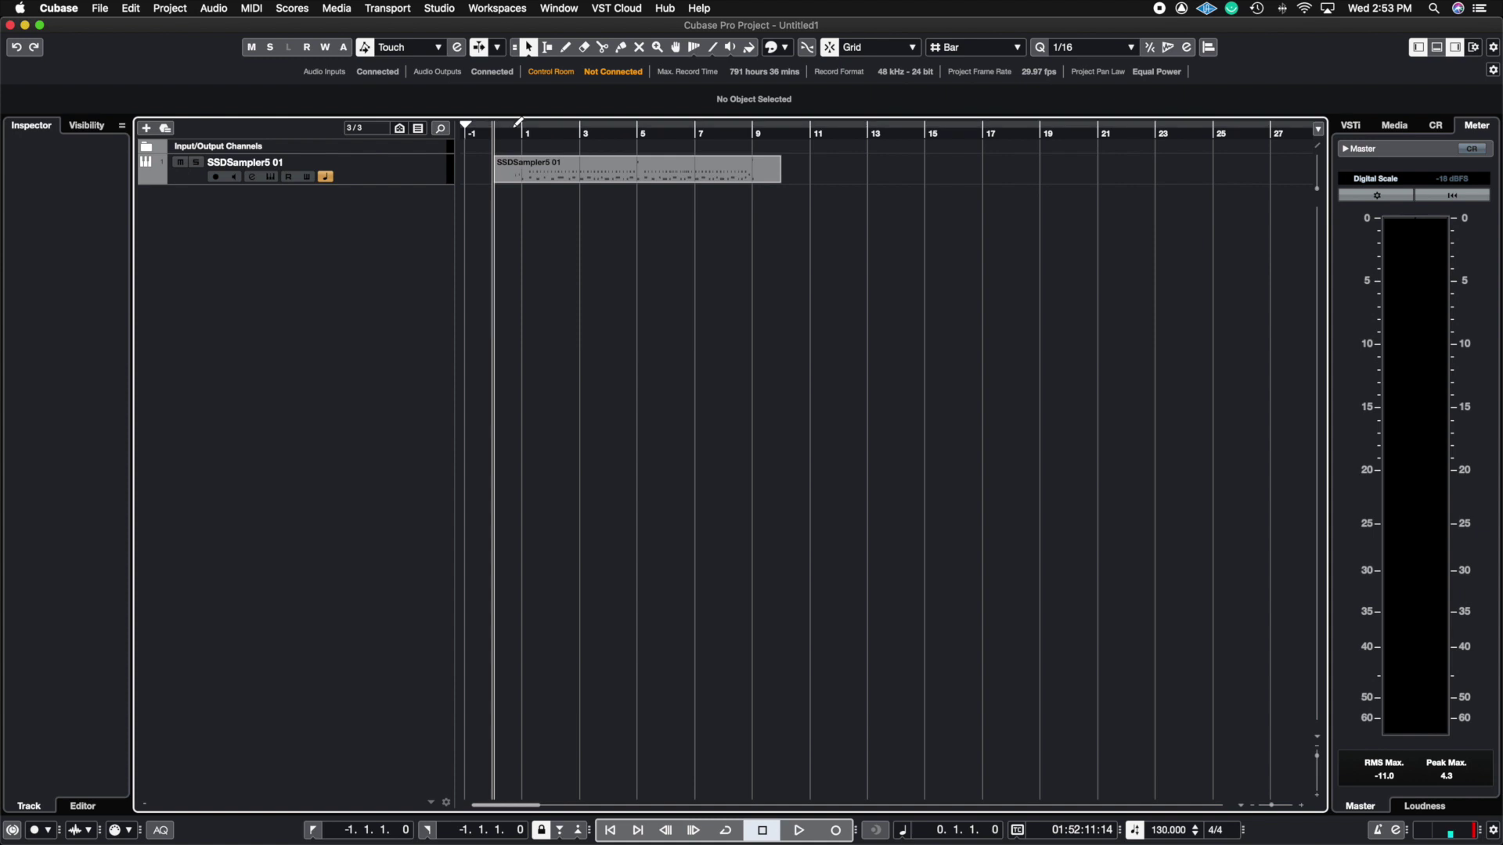
Step: Play the drum groove through to bar 10, then select the SSDSampler5 01 part
{"action": "key", "text": "space"}
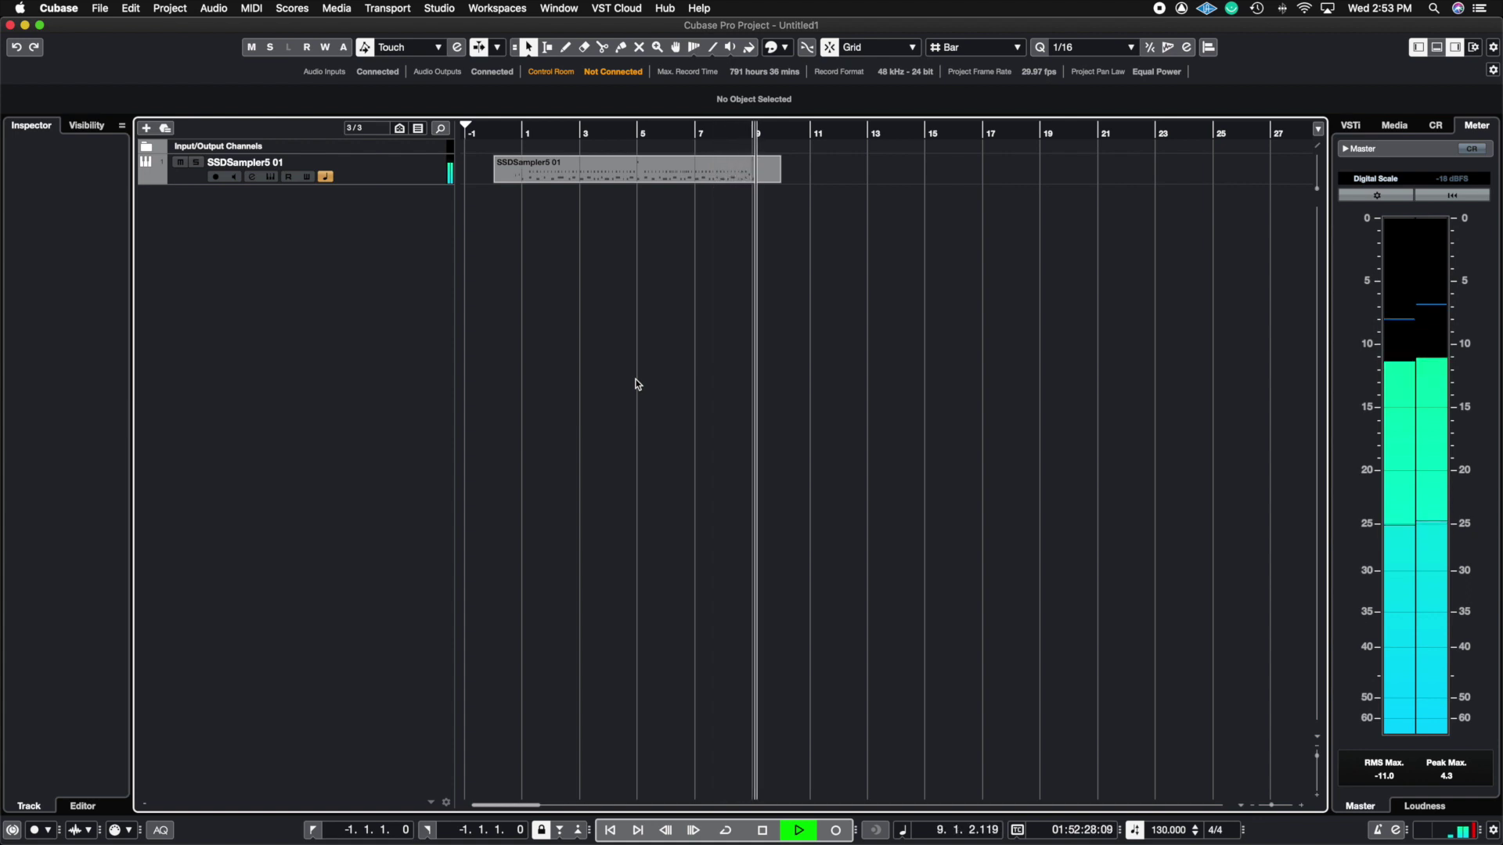
{"action": "key", "text": "space"}
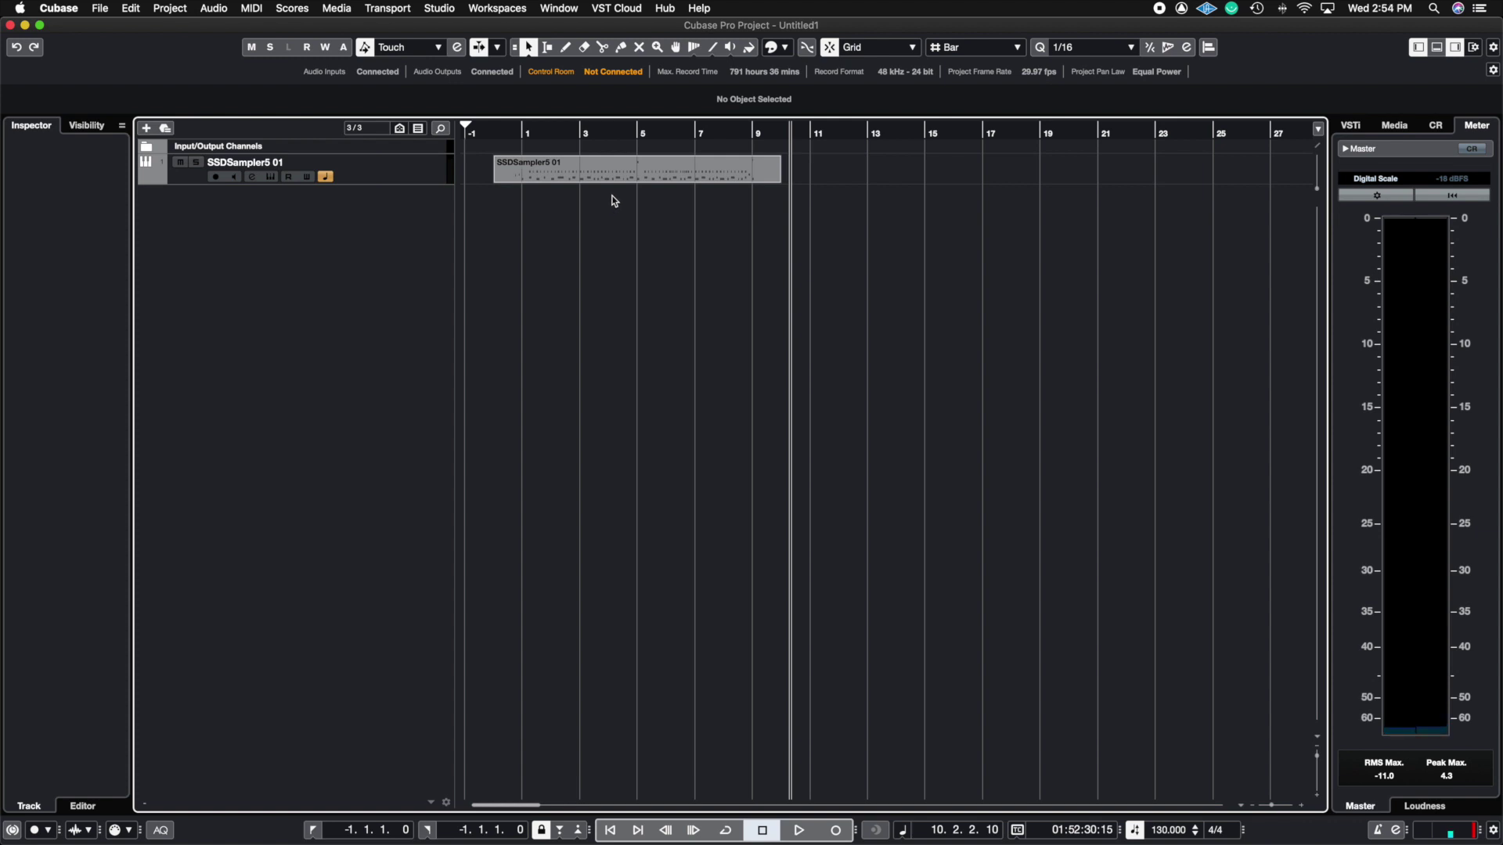
{"action": "left_click", "coordinate": [648, 174]}
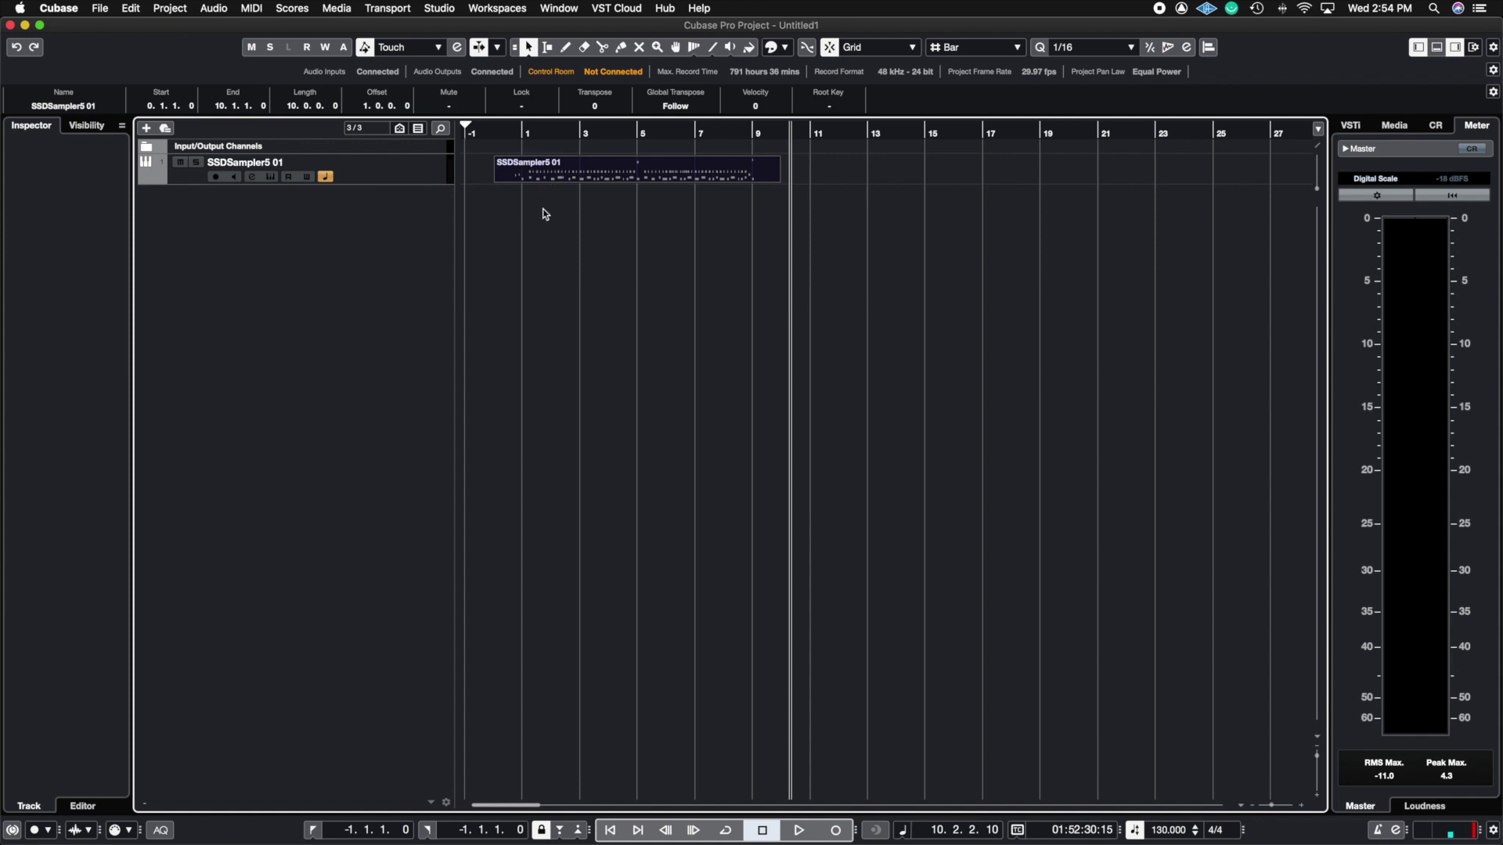
{"action": "double_click", "coordinate": [568, 178]}
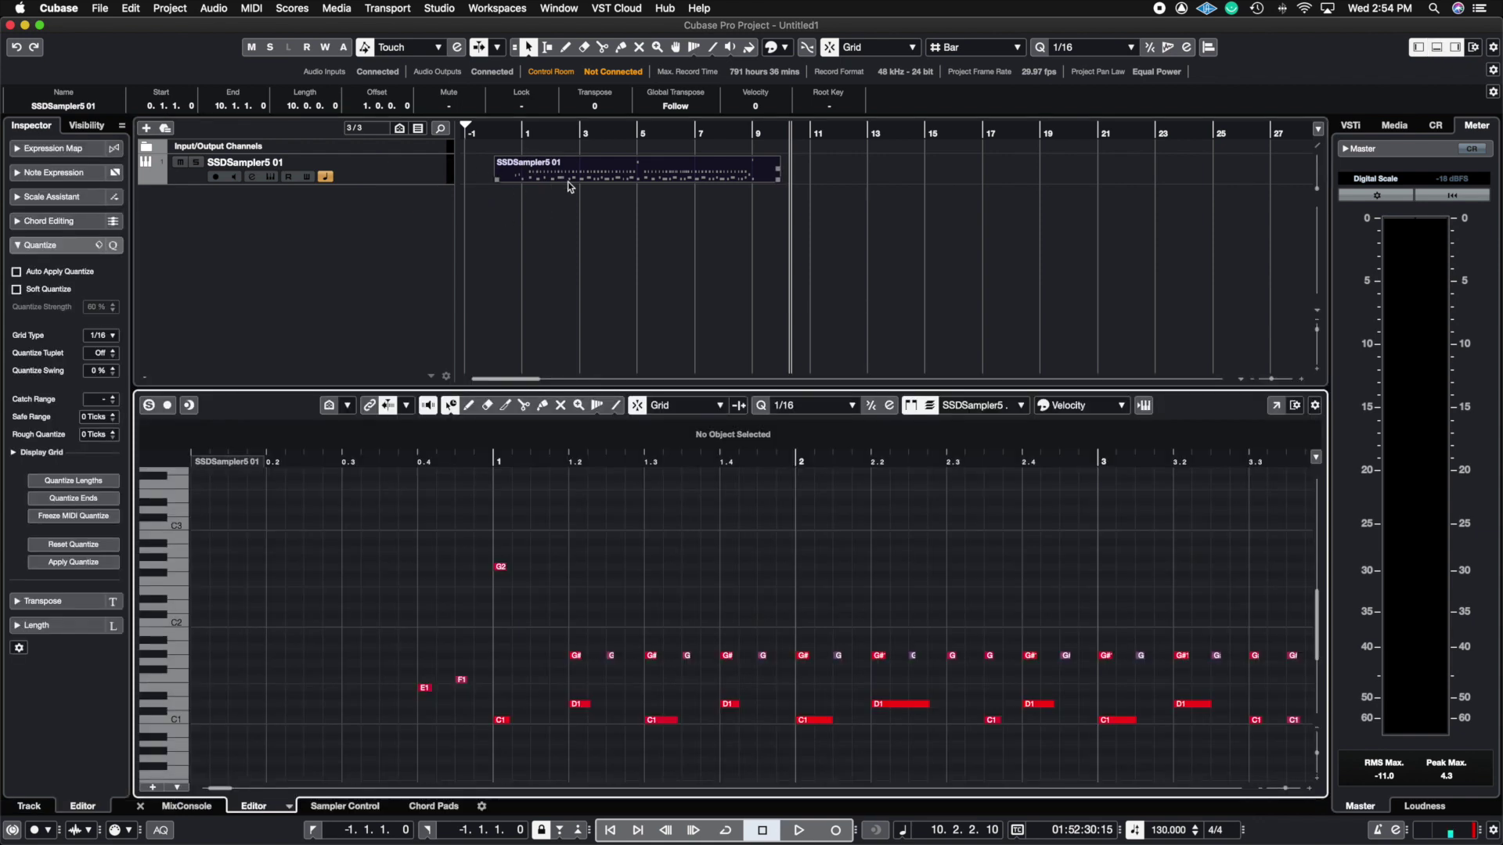
{"action": "left_click_drag", "start_coordinate": [595, 390], "coordinate": [594, 316]}
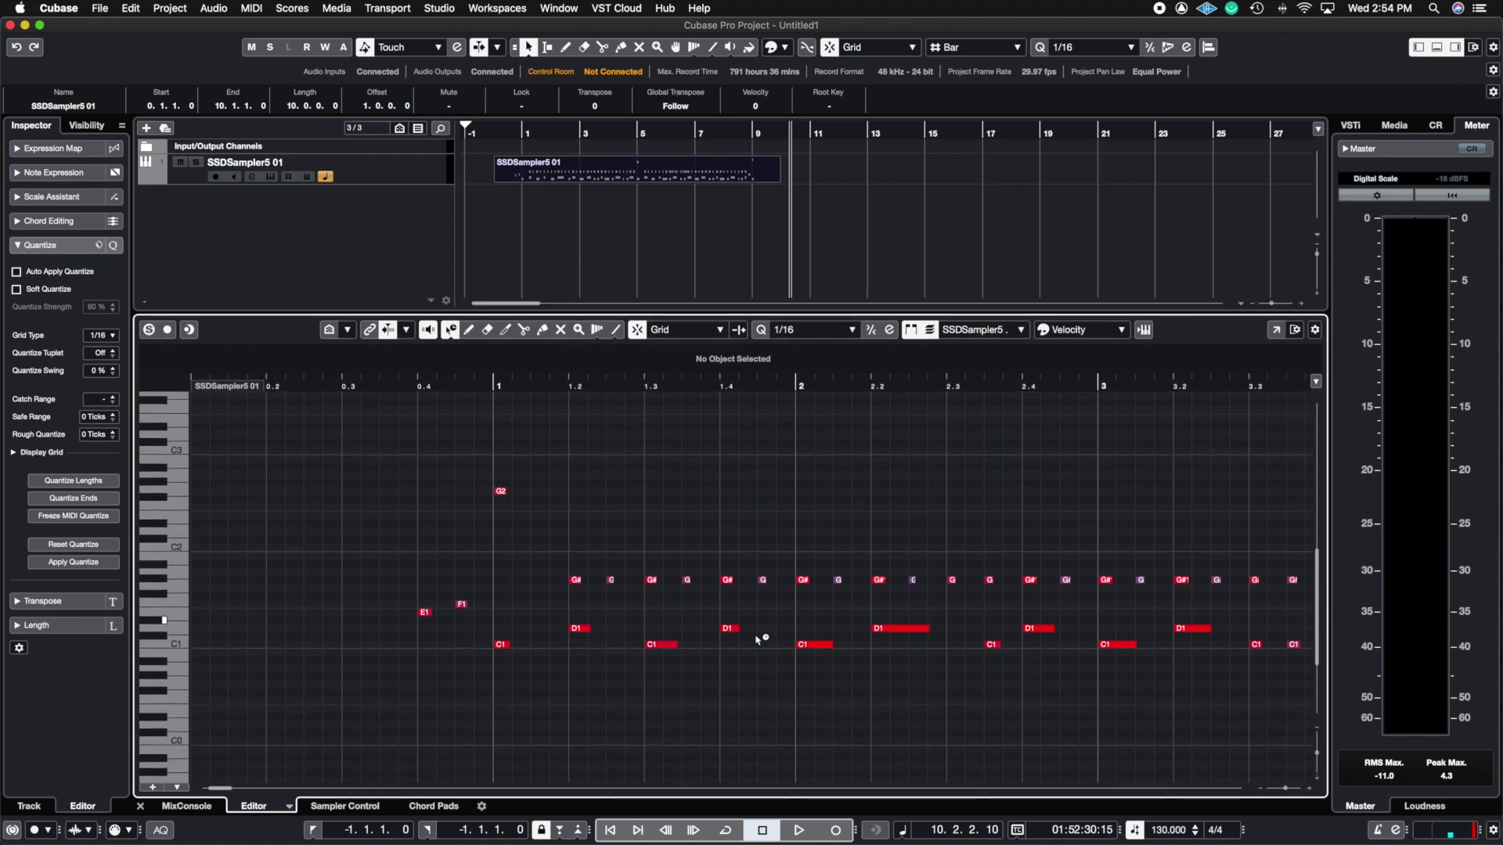
{"action": "left_click", "coordinate": [1261, 790]}
{"action": "left_click", "coordinate": [1261, 790]}
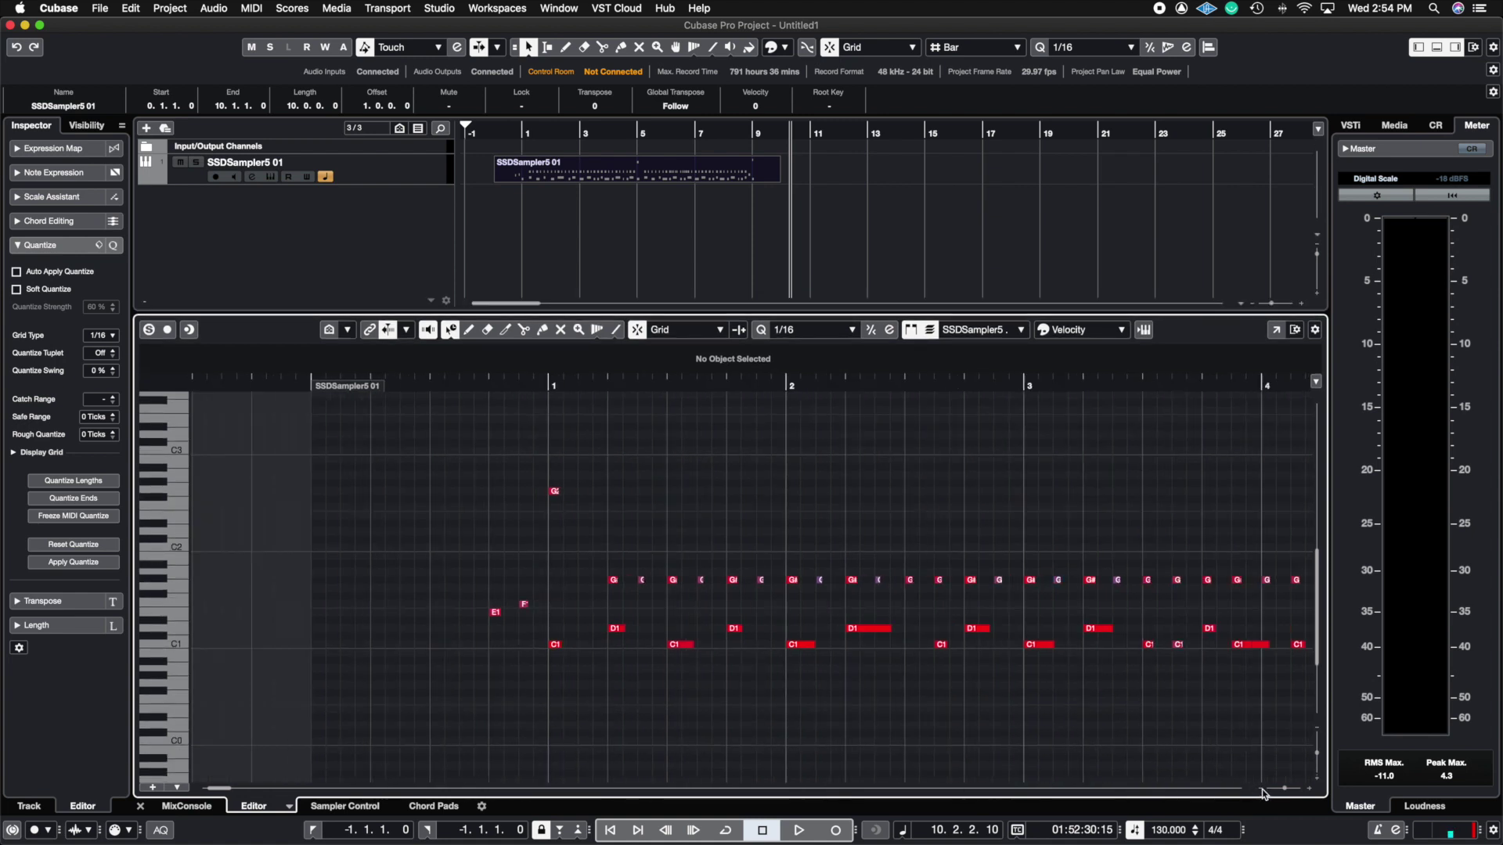
{"action": "left_click", "coordinate": [1260, 790]}
{"action": "left_click_drag", "start_coordinate": [211, 789], "coordinate": [225, 792]}
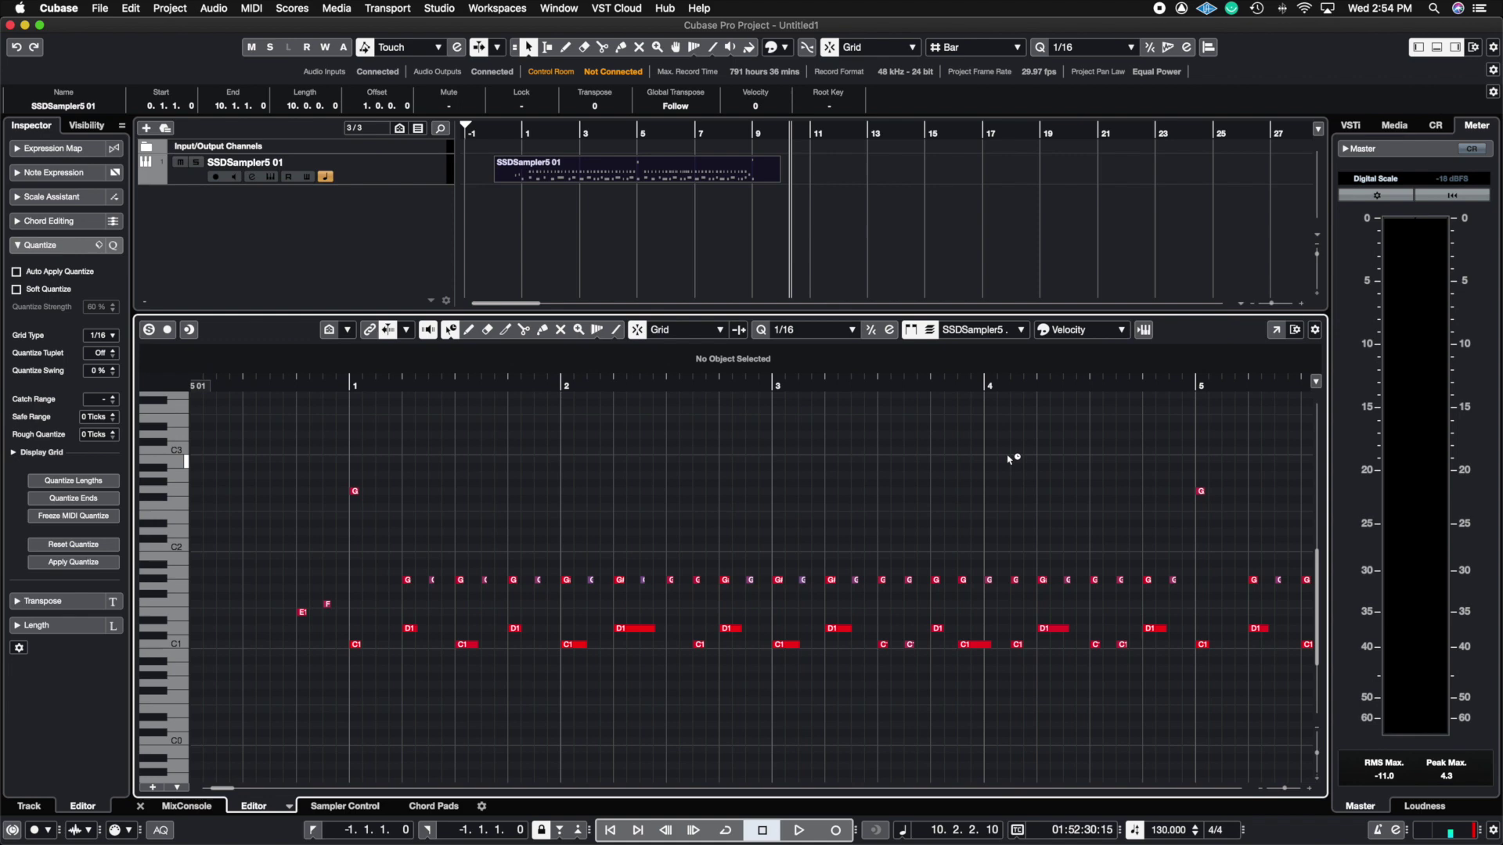
{"action": "left_click_drag", "start_coordinate": [227, 786], "coordinate": [227, 789]}
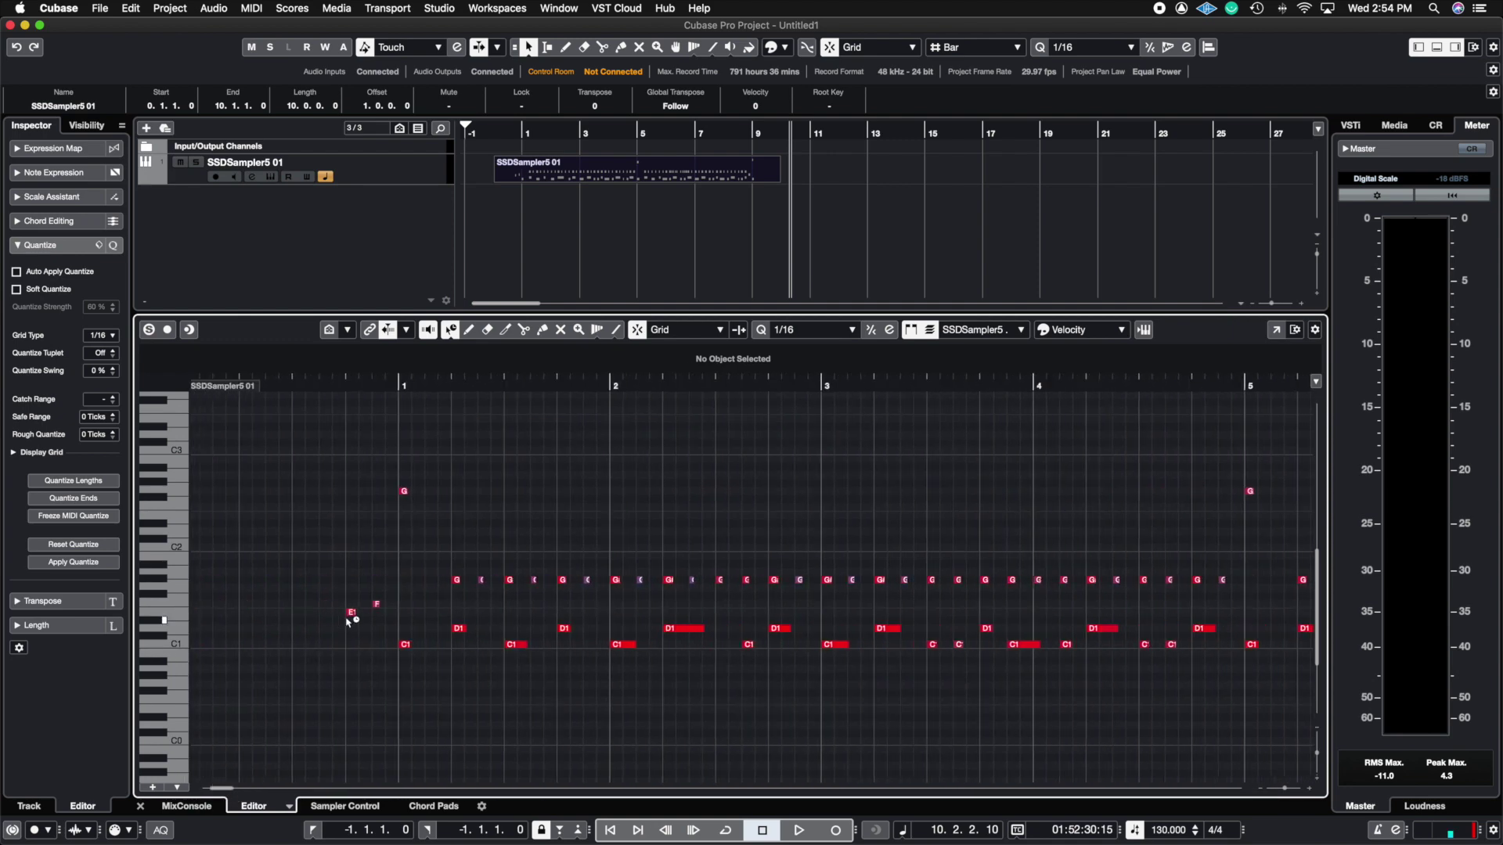
{"action": "left_click", "coordinate": [1437, 48]}
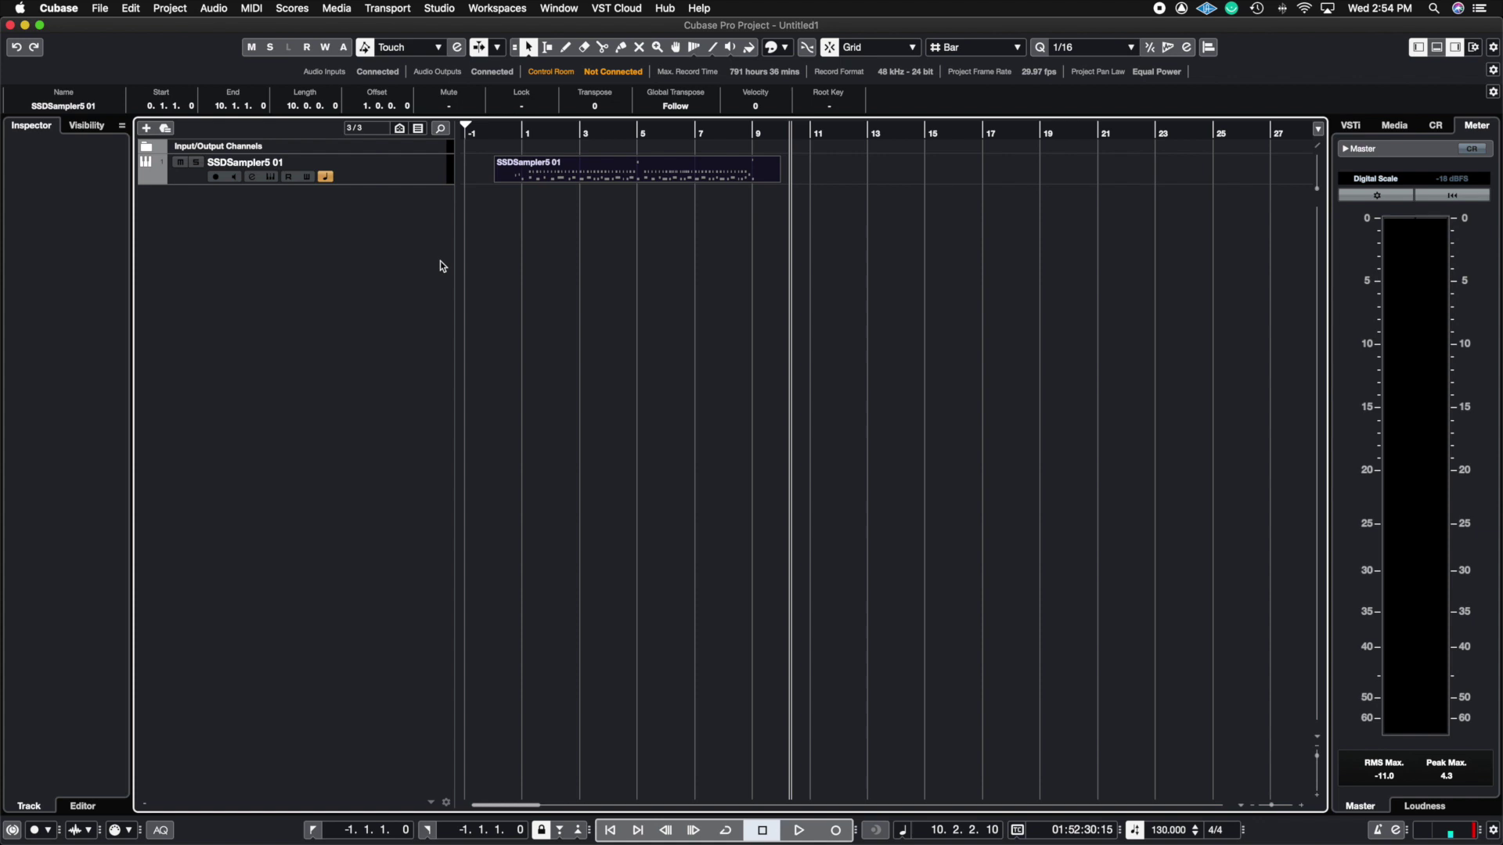
Step: Dissolve the SSDSampler5 01 drum part with MIDI > Dissolve Part using Separate Pitches
{"action": "left_click", "coordinate": [565, 172]}
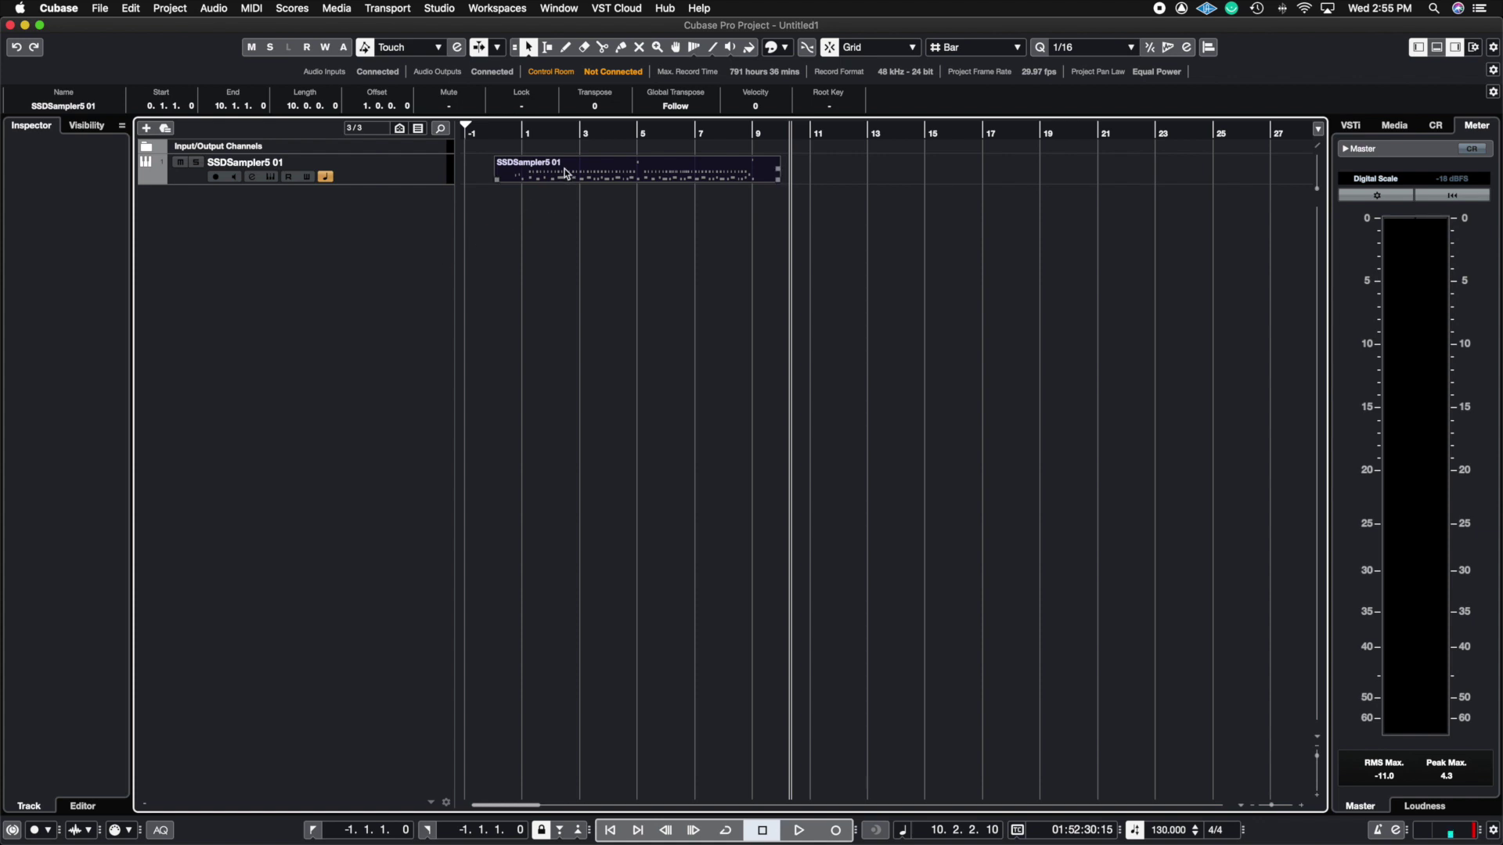
{"action": "left_click", "coordinate": [535, 360]}
{"action": "left_click", "coordinate": [253, 8]}
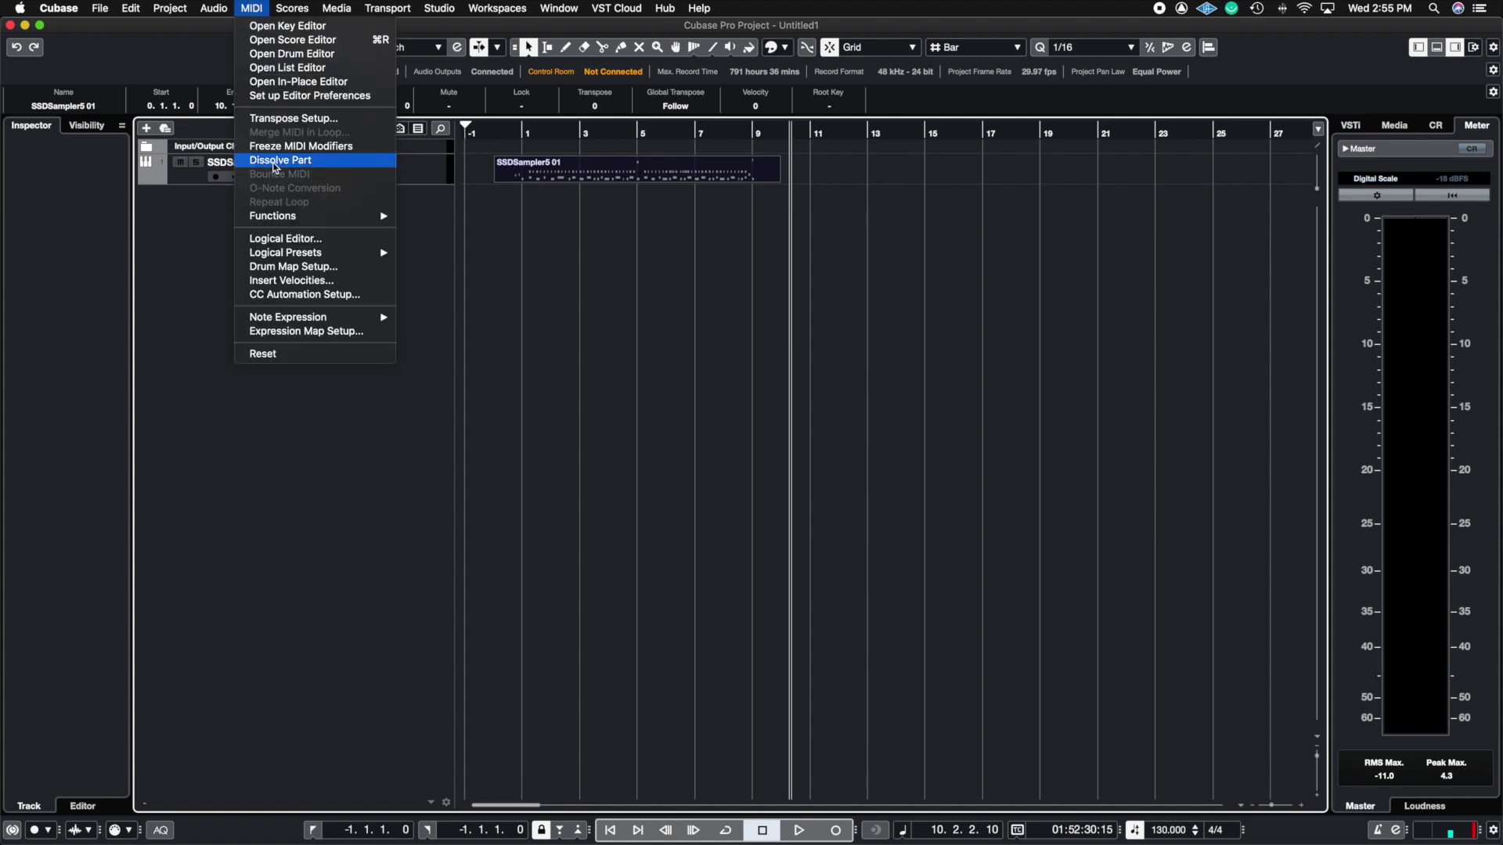
{"action": "left_click", "coordinate": [282, 160]}
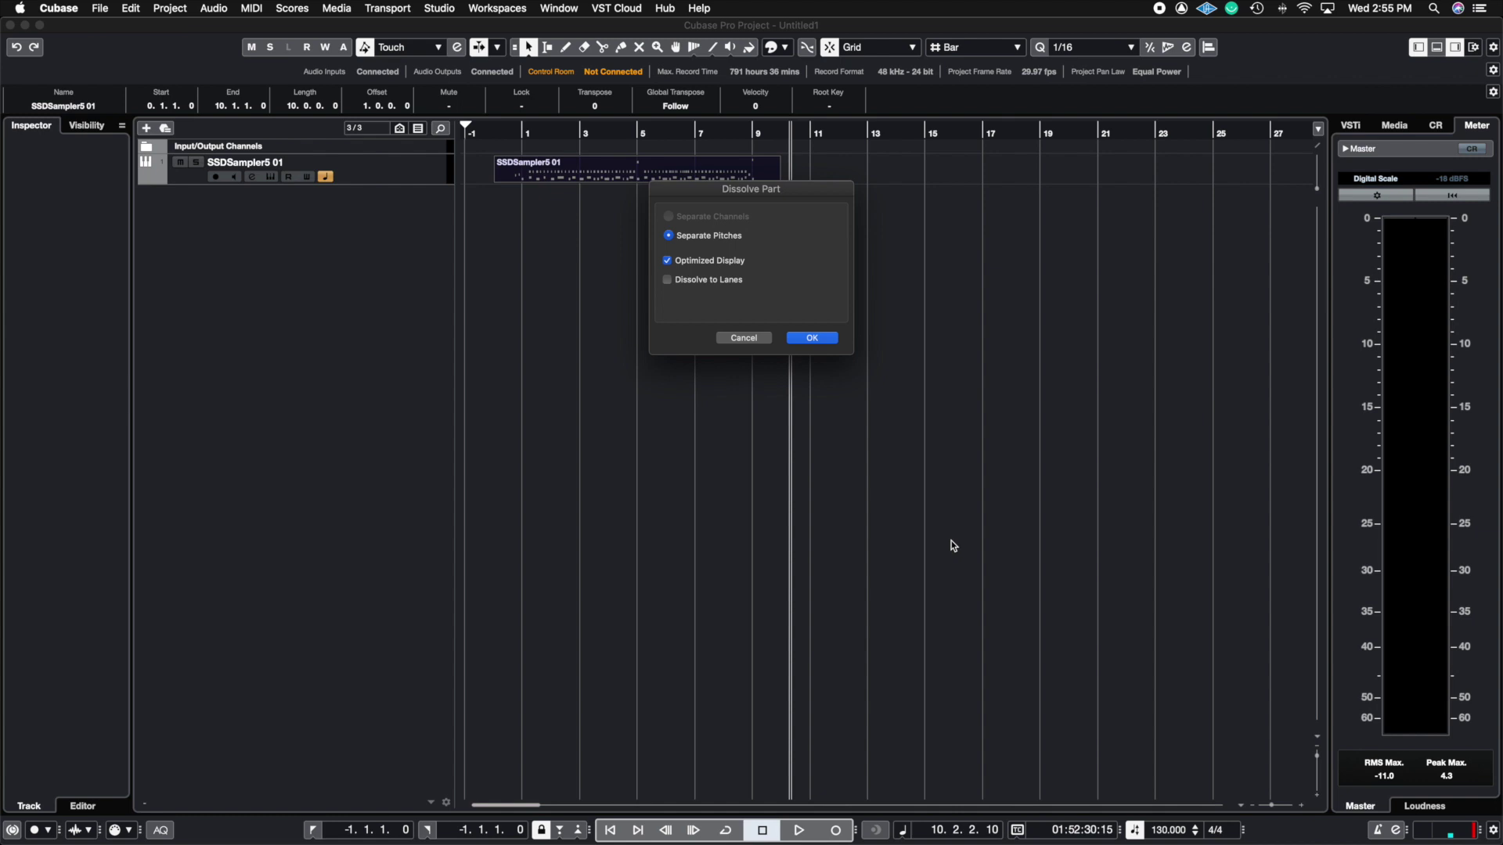
{"action": "key", "text": "Return"}
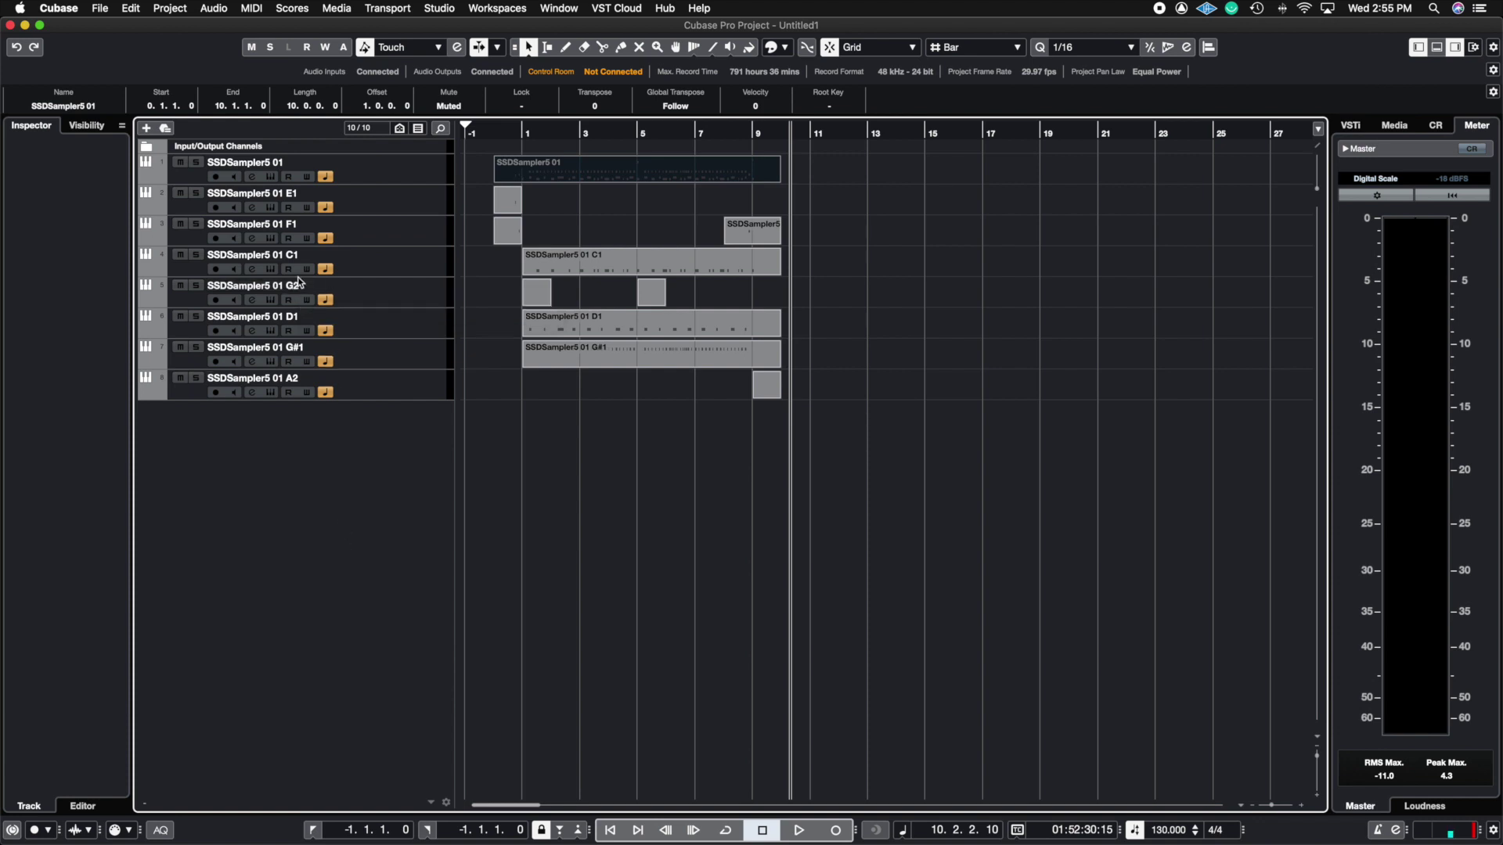
Step: Move the C1 and G#1 tracks up to rows 2 and 3, and rename C1 'Kick'
{"action": "left_click_drag", "start_coordinate": [360, 270], "coordinate": [373, 207]}
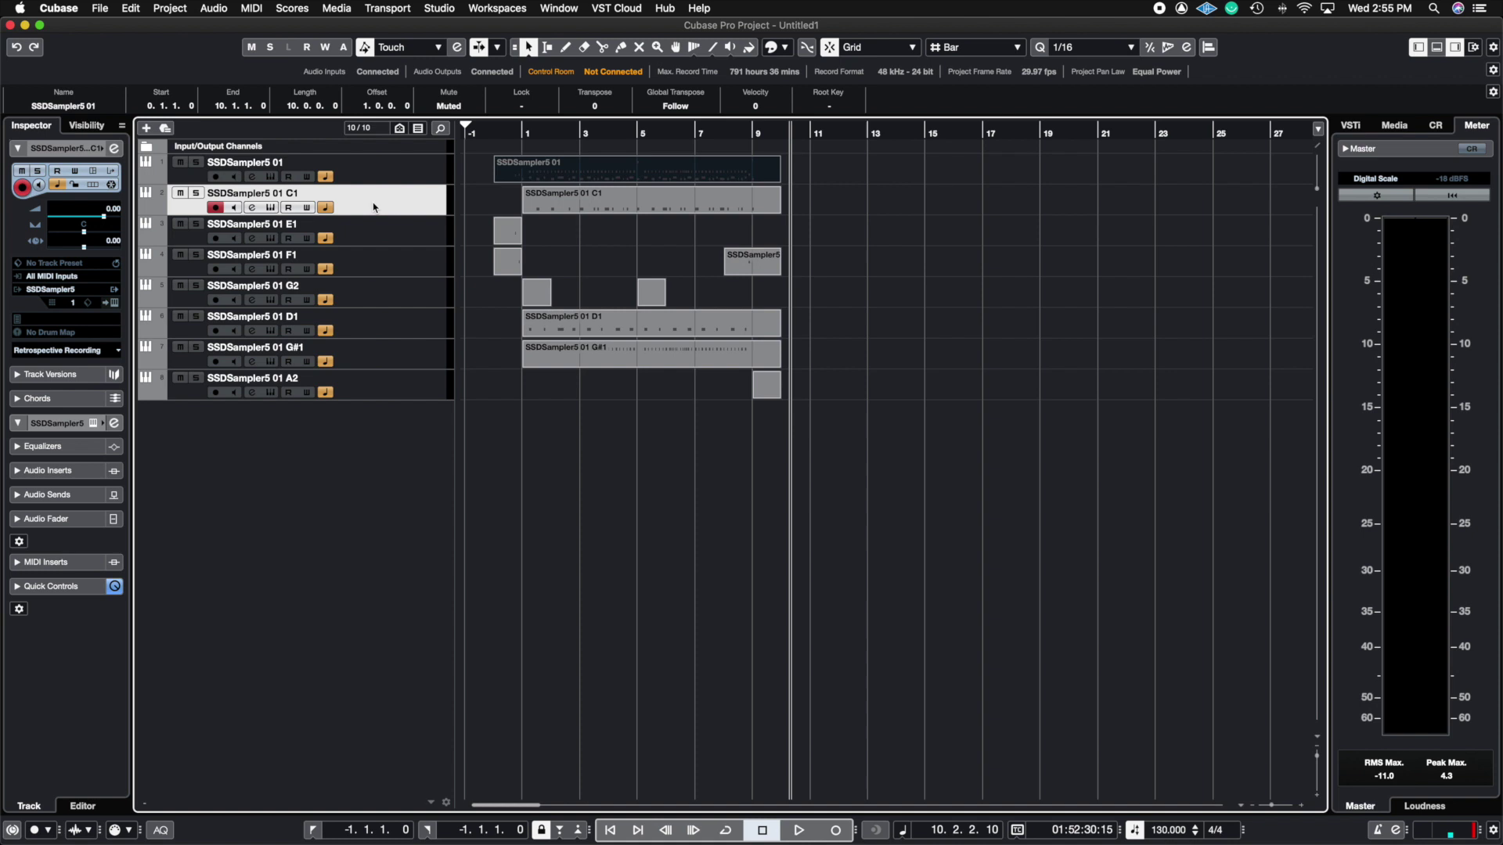
{"action": "left_click_drag", "start_coordinate": [371, 358], "coordinate": [385, 229]}
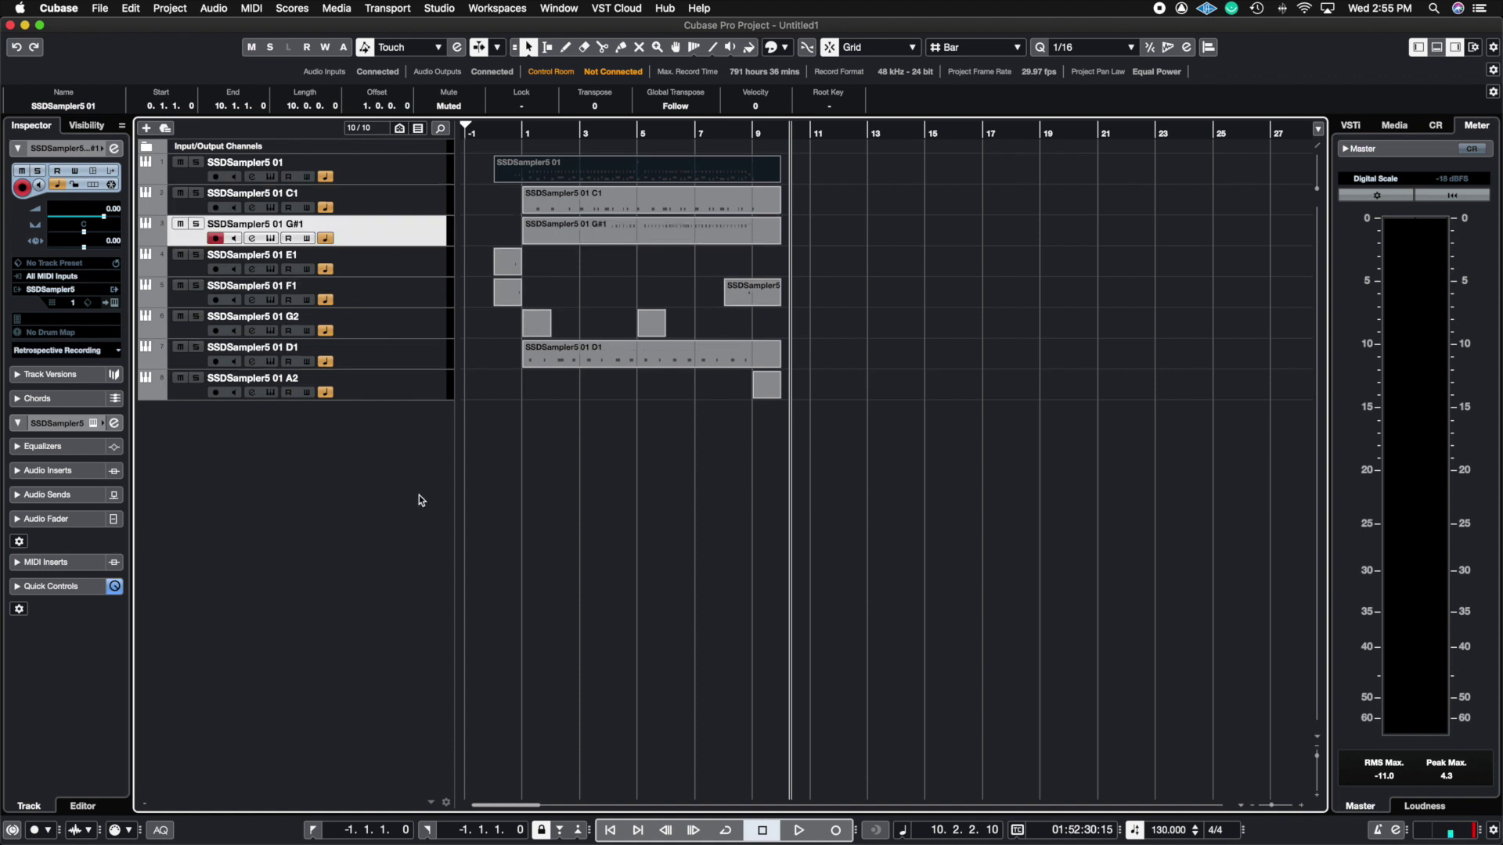
{"action": "double_click", "coordinate": [299, 196]}
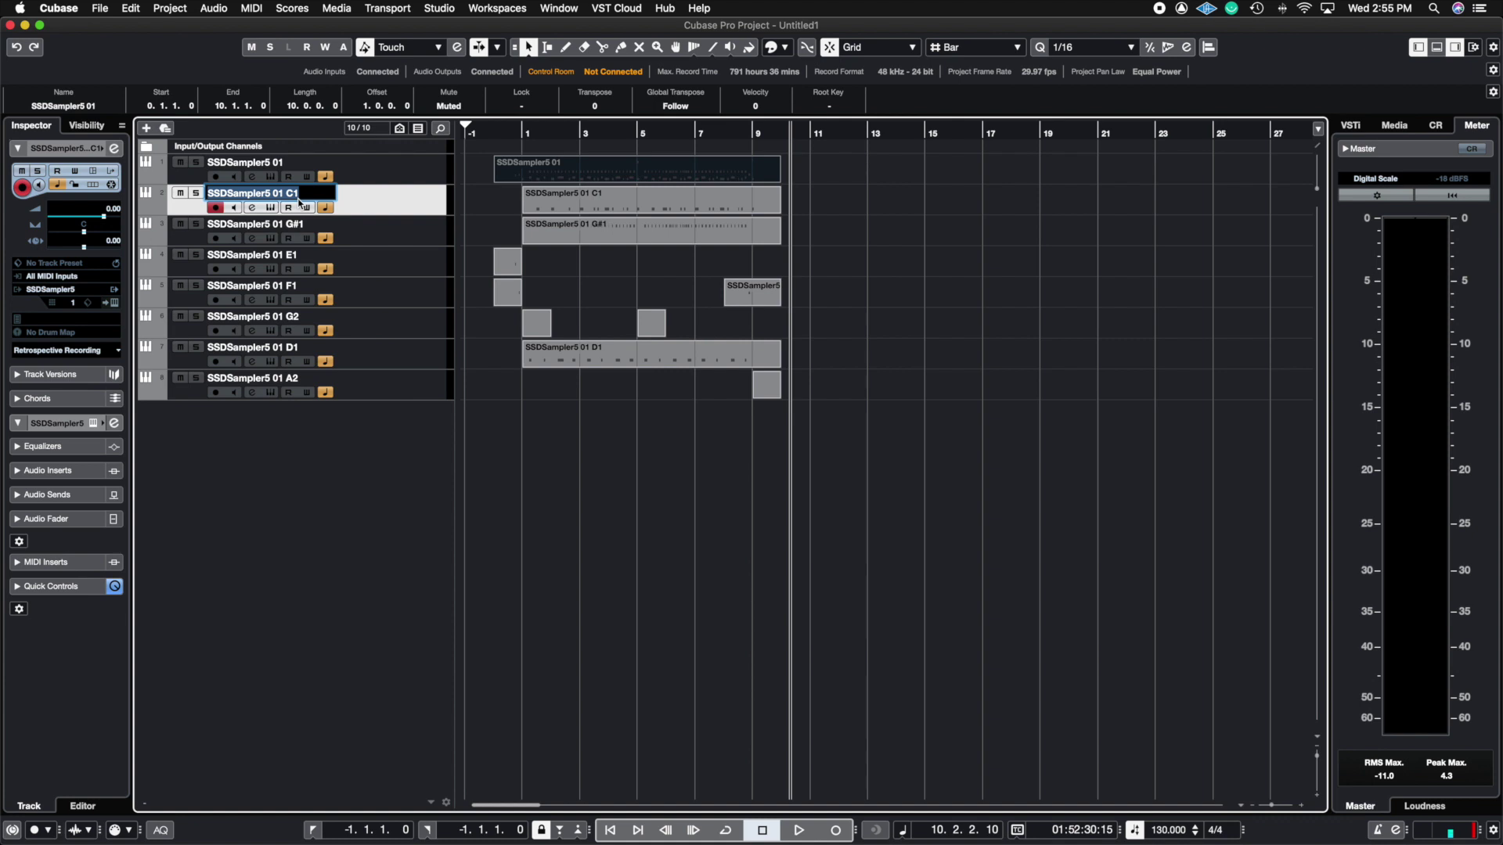
{"action": "type", "text": "Kick"}
{"action": "key", "text": "Return"}
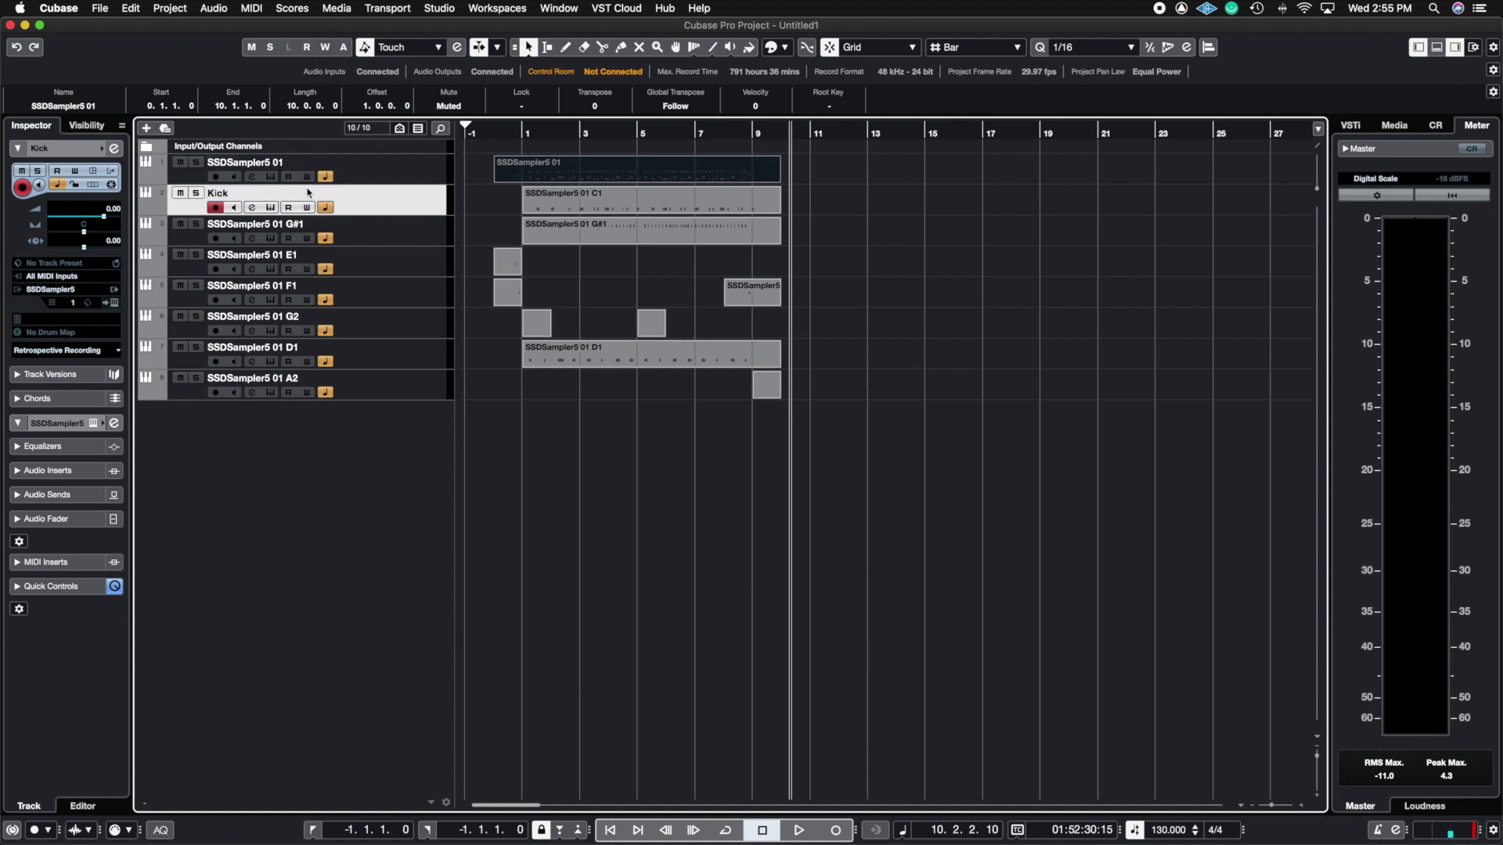
Step: Rename the G#1 track to 'Hi-Hat'
{"action": "double_click", "coordinate": [292, 226]}
{"action": "type", "text": "h"}
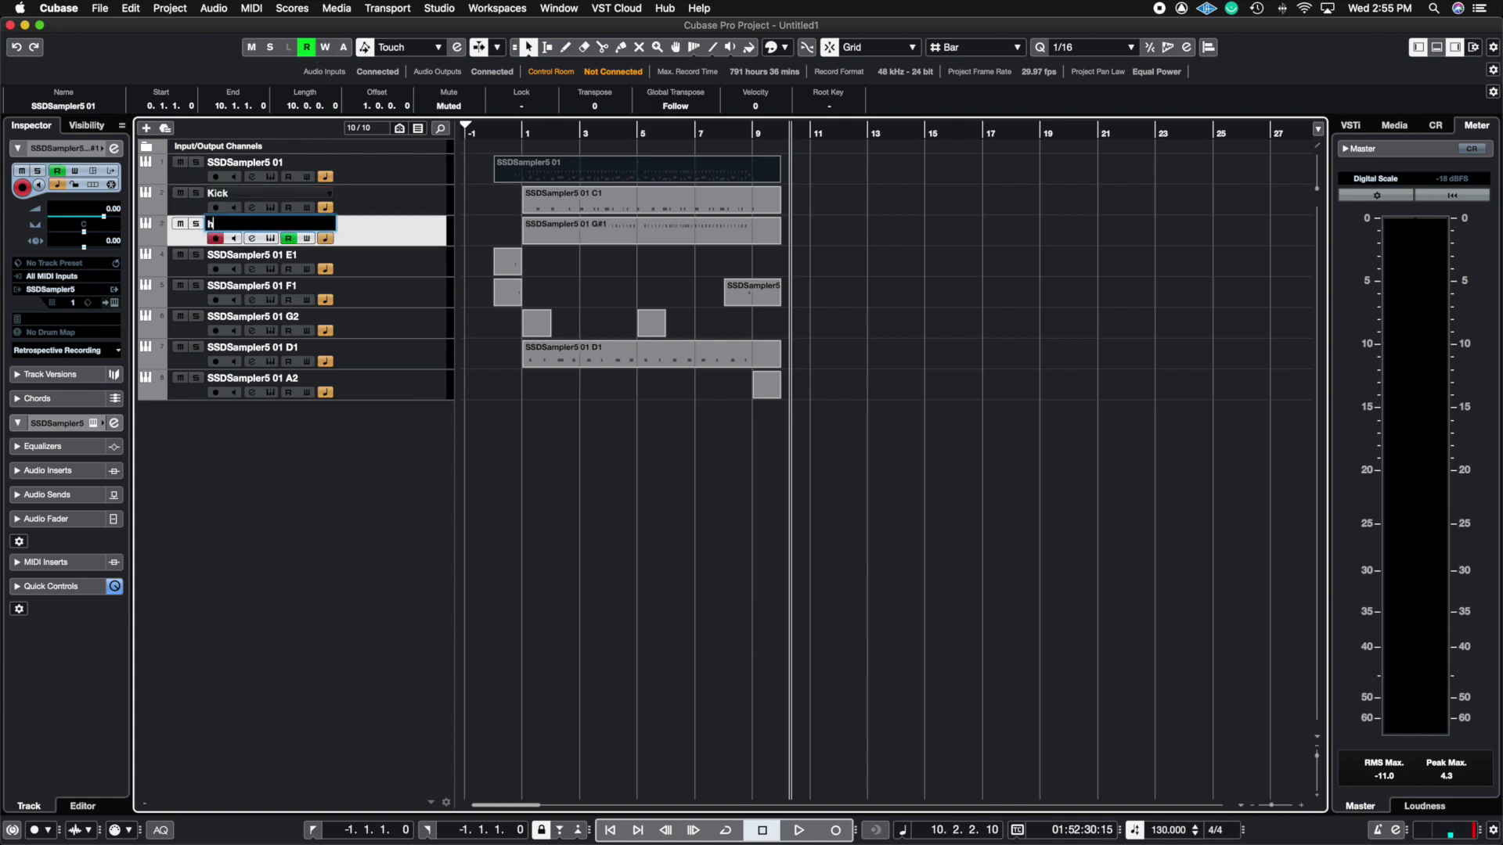
{"action": "type", "text": "Hi-Hat"}
{"action": "key", "text": "Return"}
{"action": "left_click", "coordinate": [534, 271]}
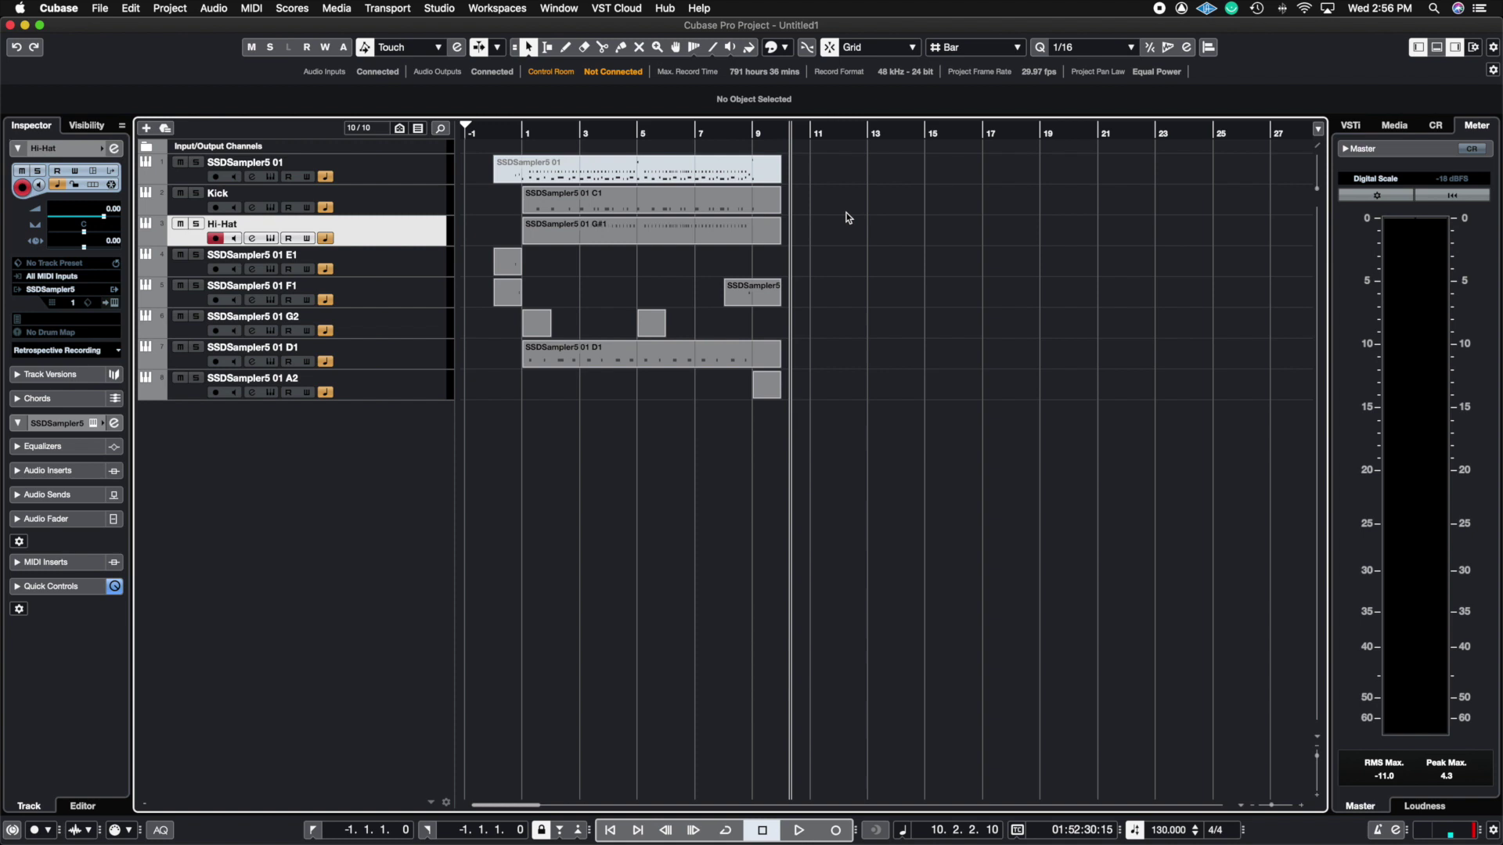
{"action": "right_click", "coordinate": [843, 186]}
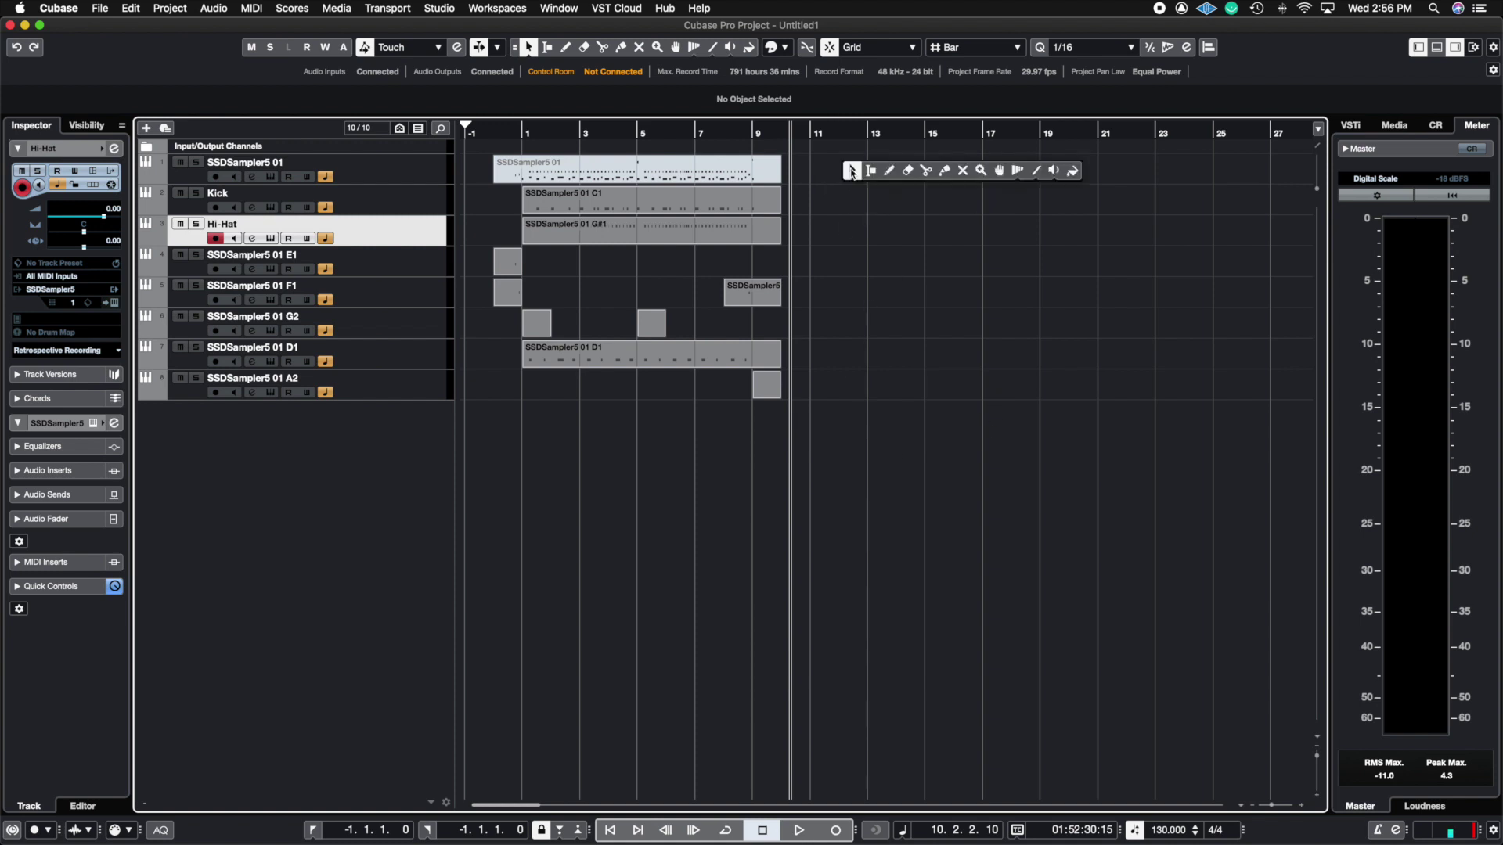
{"action": "left_click", "coordinate": [961, 174]}
{"action": "left_click", "coordinate": [742, 174]}
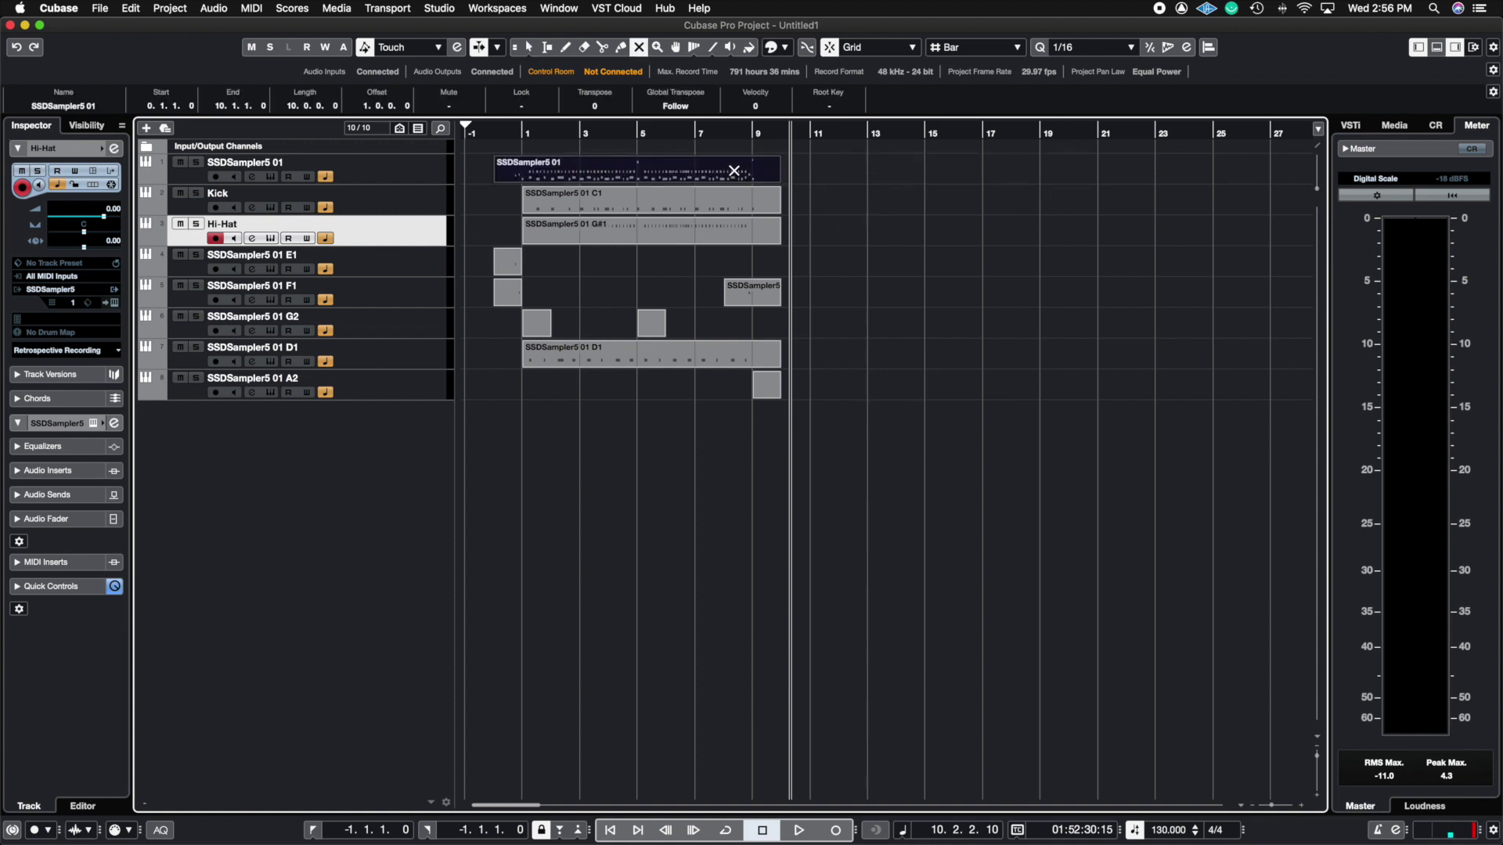
{"action": "left_click", "coordinate": [736, 167]}
{"action": "left_click", "coordinate": [733, 158]}
{"action": "right_click", "coordinate": [859, 200]}
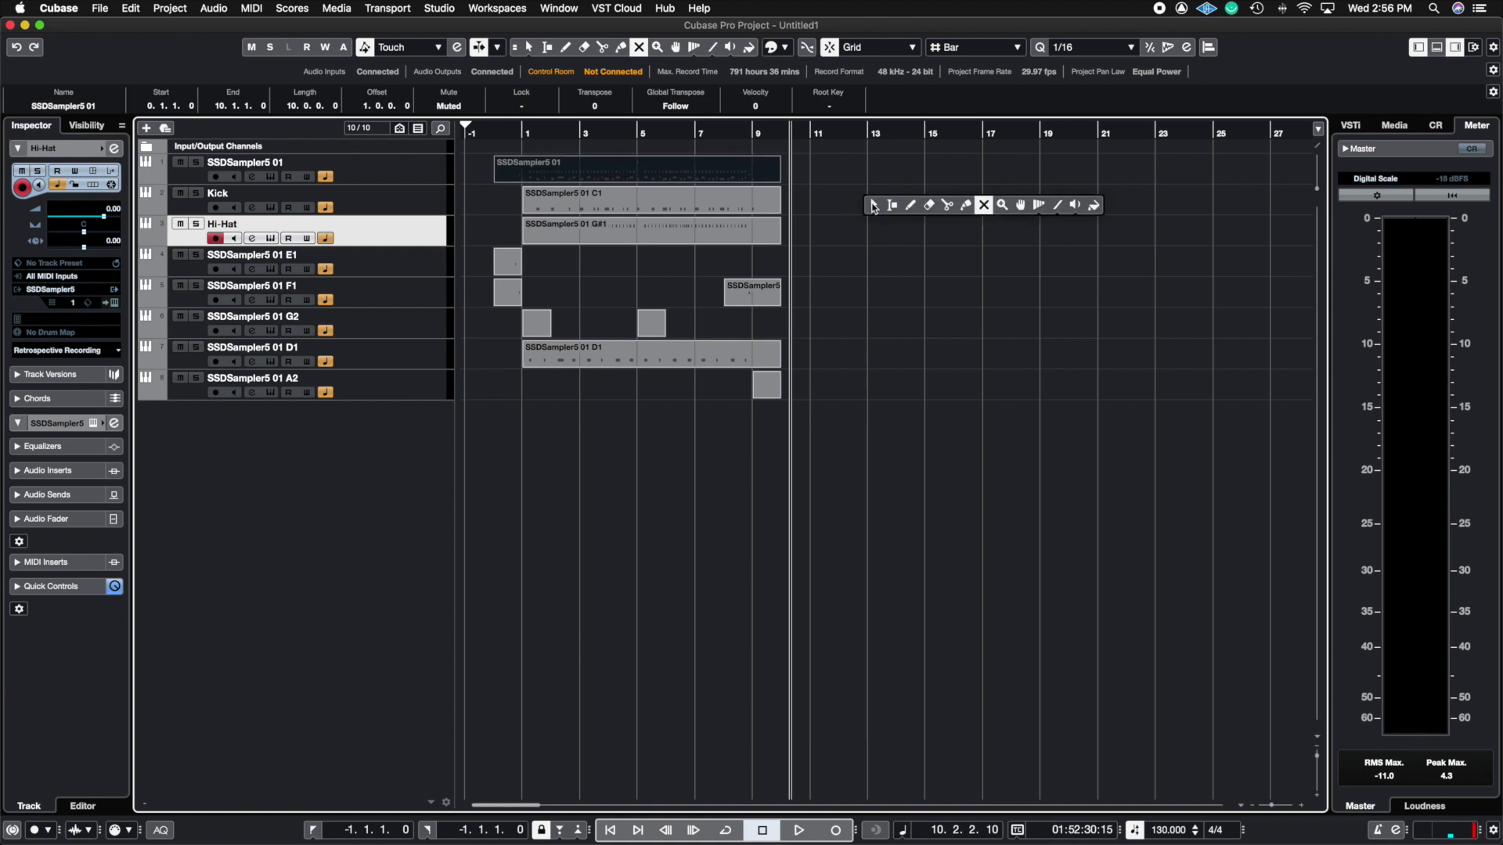
{"action": "left_click", "coordinate": [875, 206]}
{"action": "left_click", "coordinate": [798, 202]}
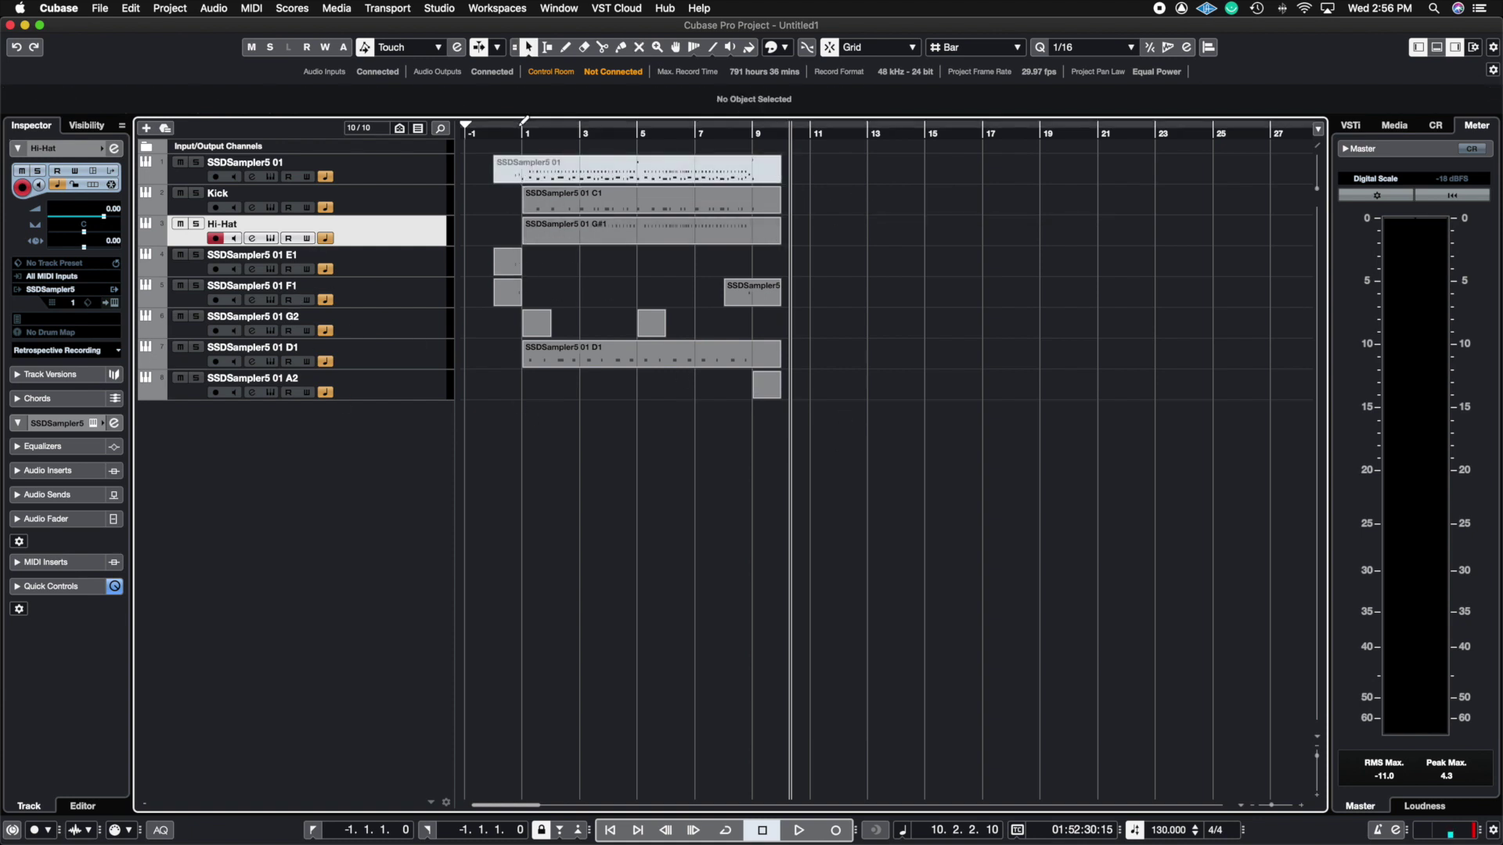
Step: Play the split drum tracks from the project start, stopping just past bar 10
{"action": "left_click", "coordinate": [490, 130]}
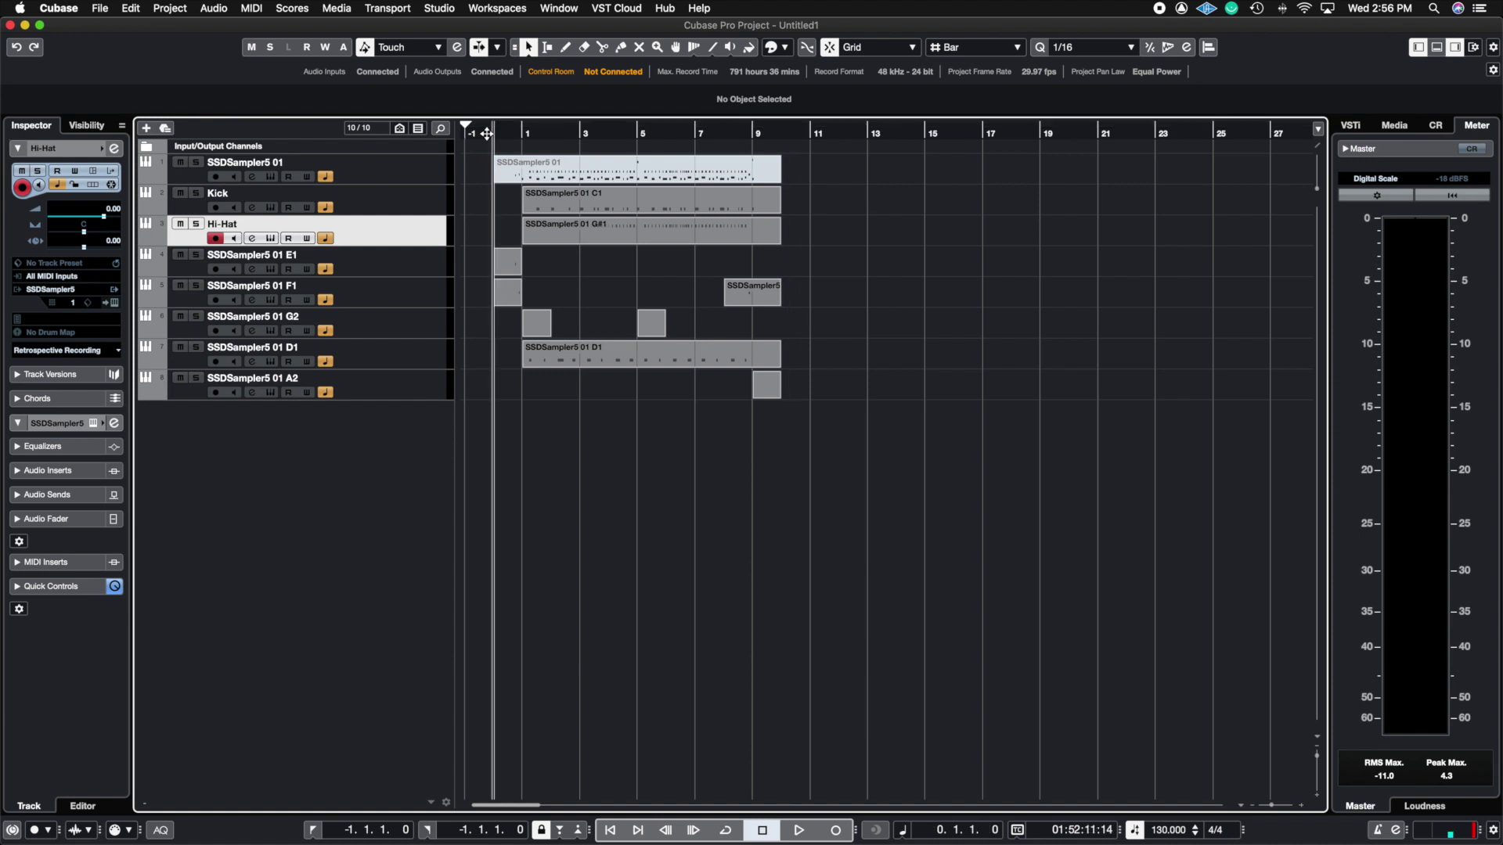
{"action": "left_click", "coordinate": [798, 829]}
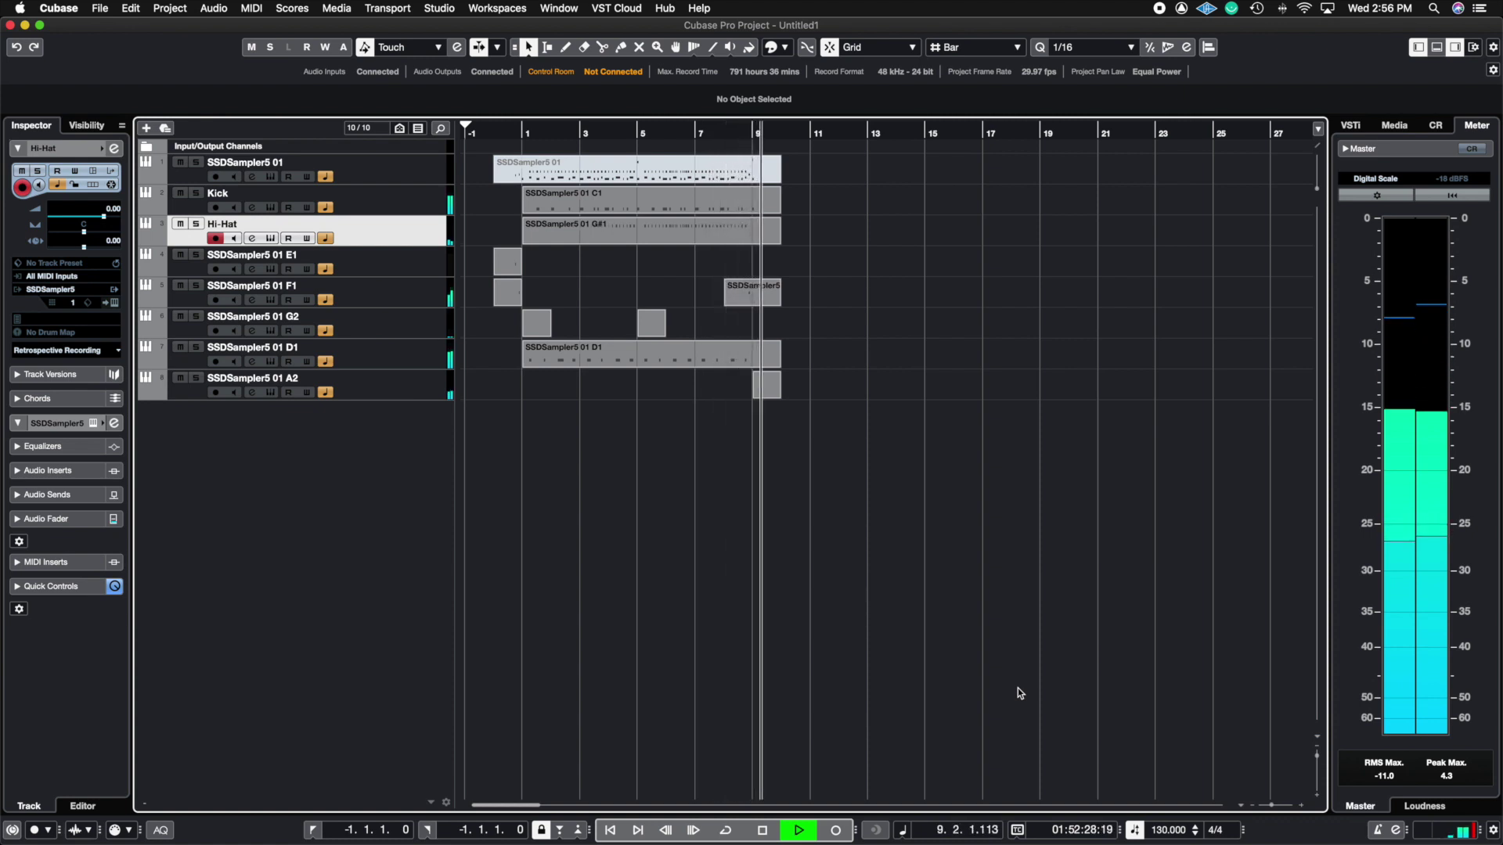
{"action": "key", "text": "space"}
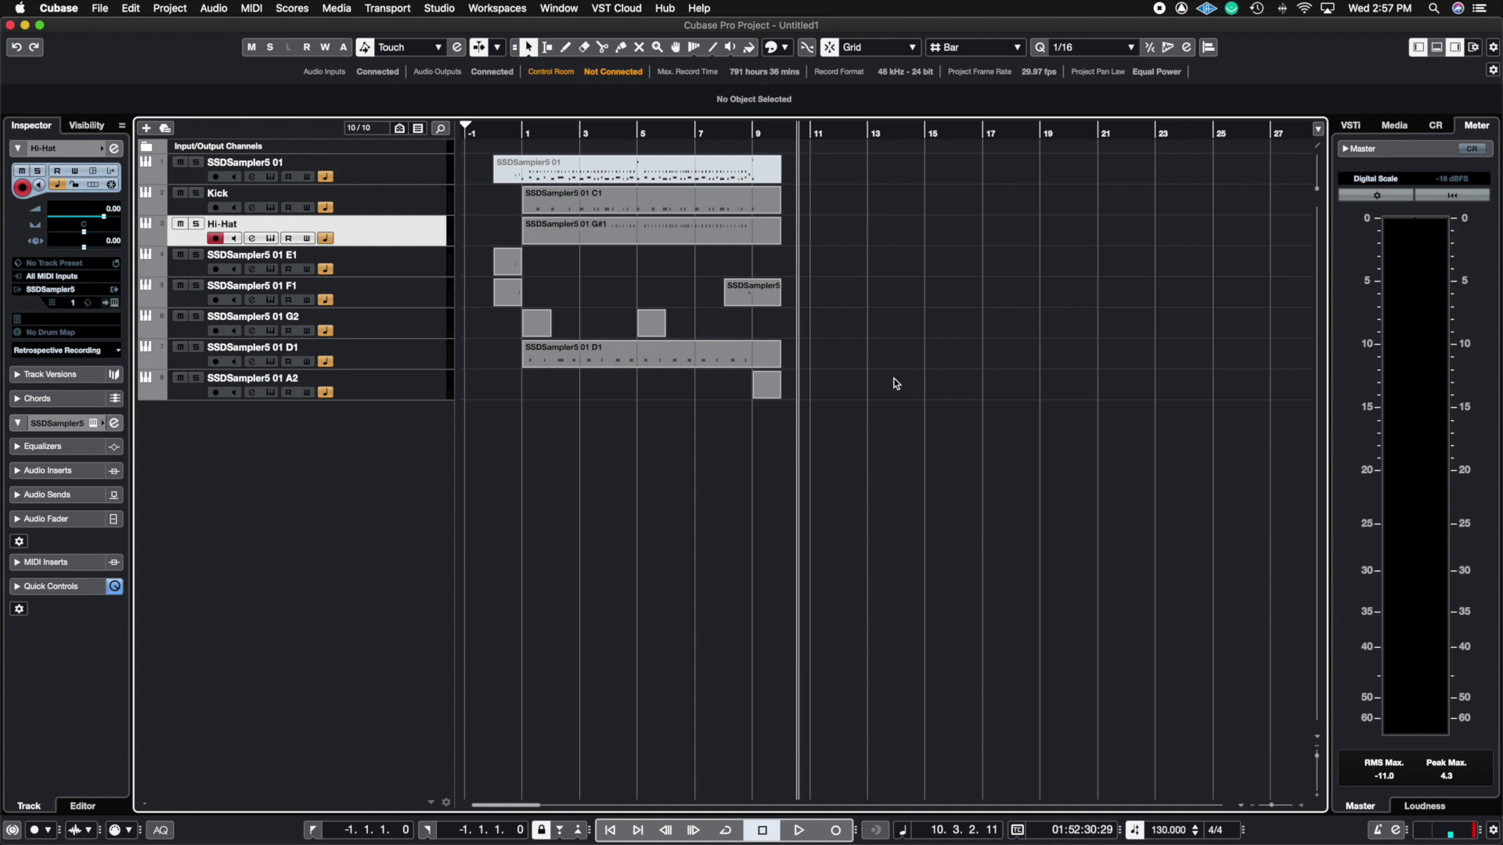
{"action": "left_click_drag", "start_coordinate": [815, 457], "coordinate": [482, 221]}
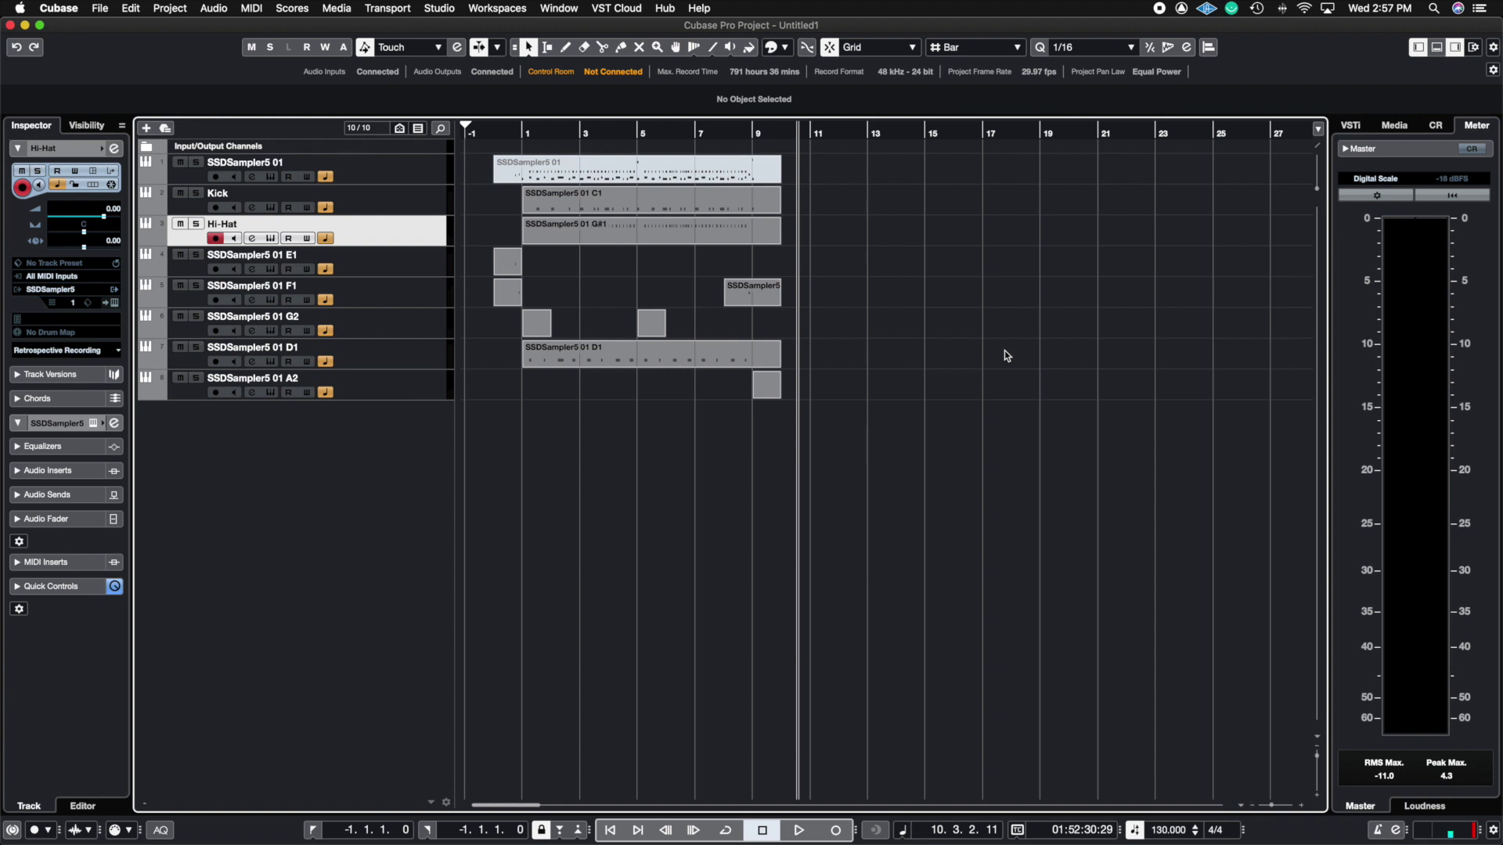